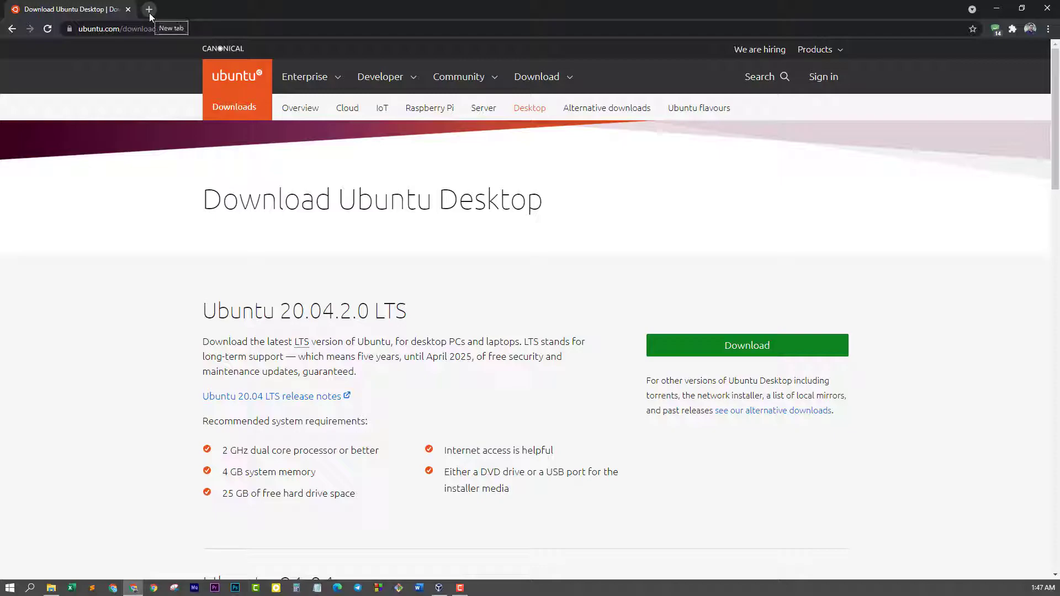
Run a Google search for 'virtualbox' from the new tab's address bar
type("virtualbox")
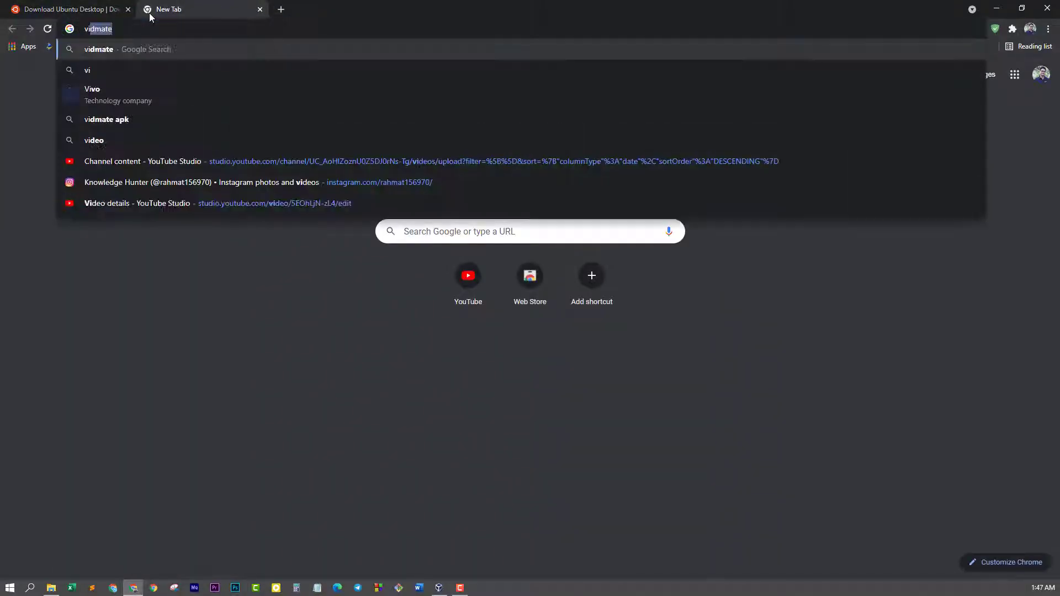
key("Return")
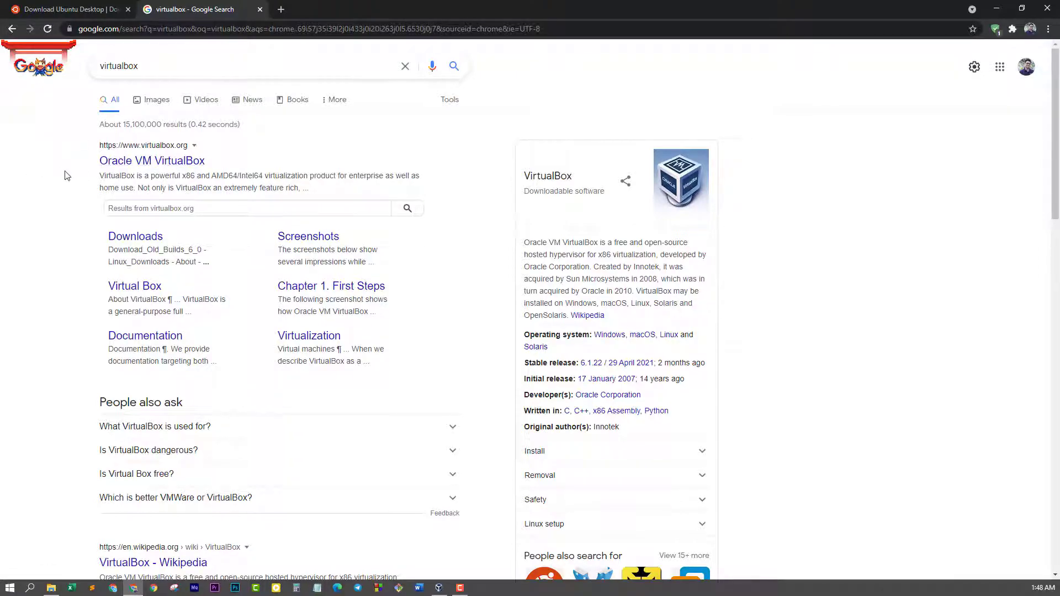
Download the VirtualBox 6.1.24 installer for Windows hosts from virtualbox.org, then close that tab
left_click(172, 164)
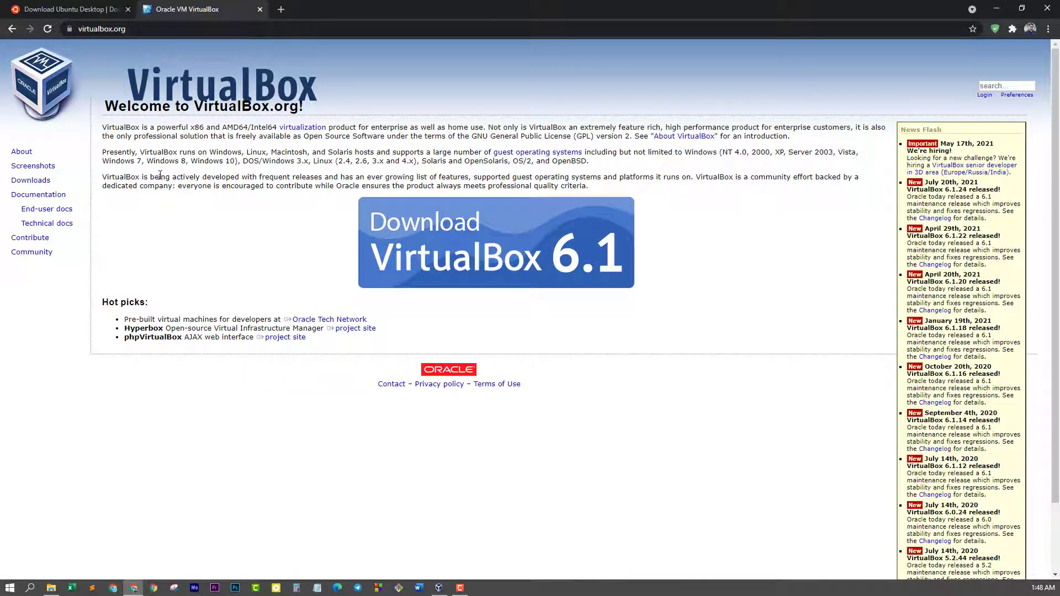
left_click(40, 182)
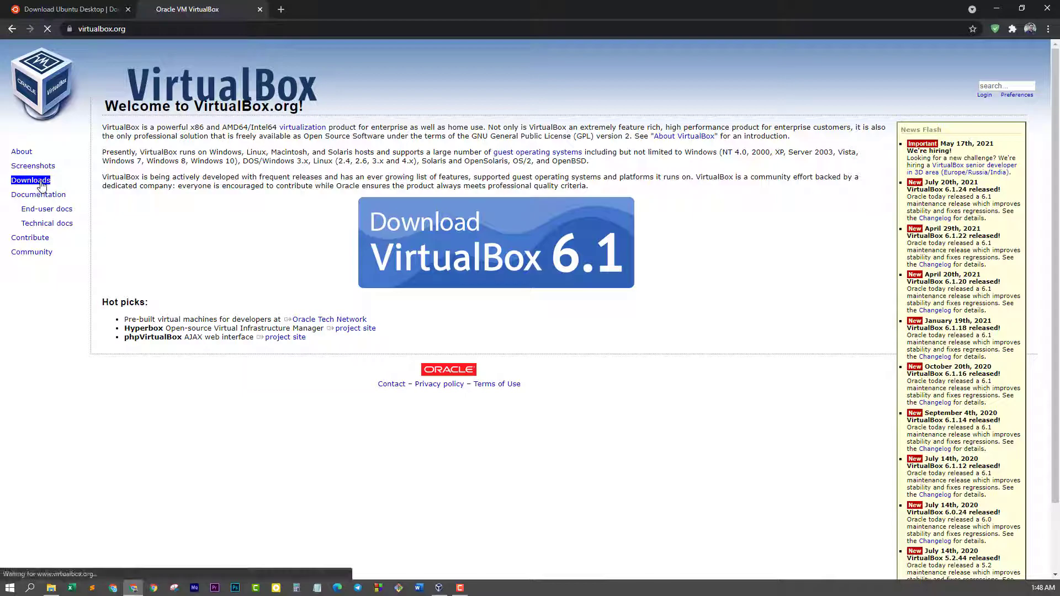
left_click(171, 236)
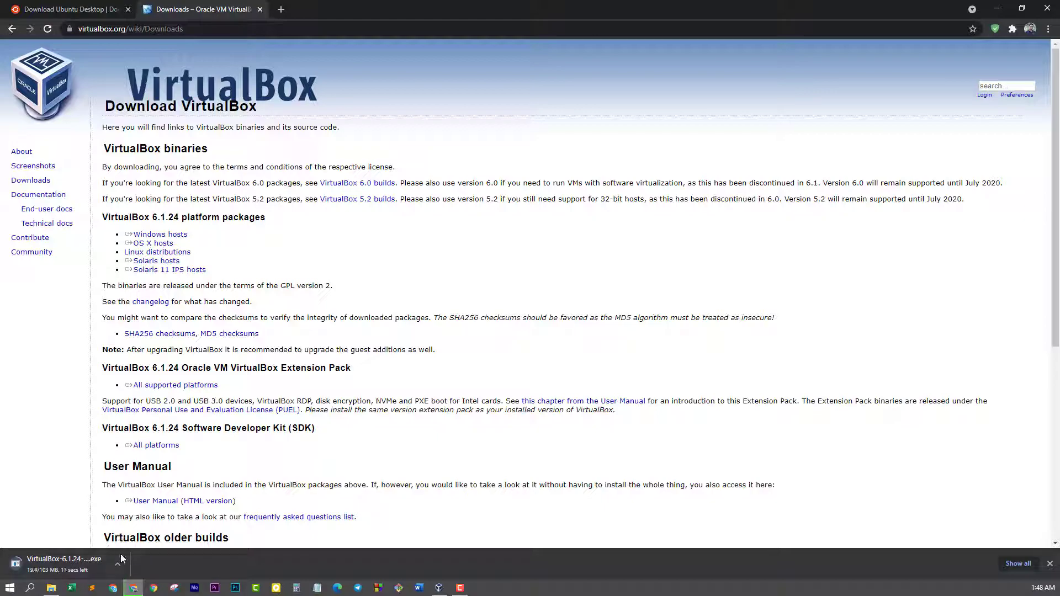
left_click(1050, 564)
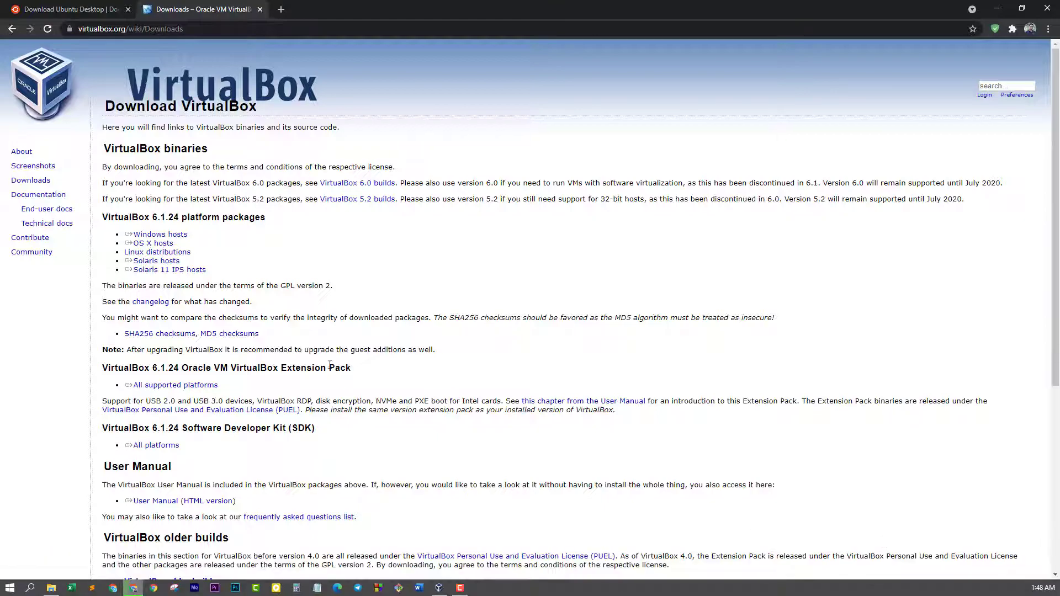
key("ctrl+w")
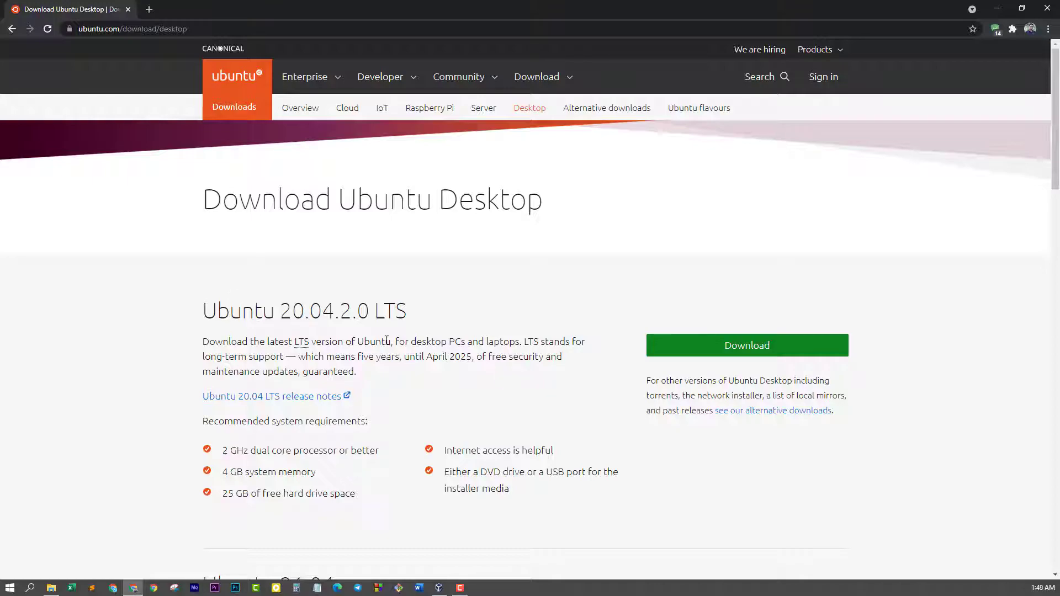
Download the Ubuntu 20.04.2.0 LTS desktop image from the Ubuntu download page
left_click_drag(218, 313, 408, 316)
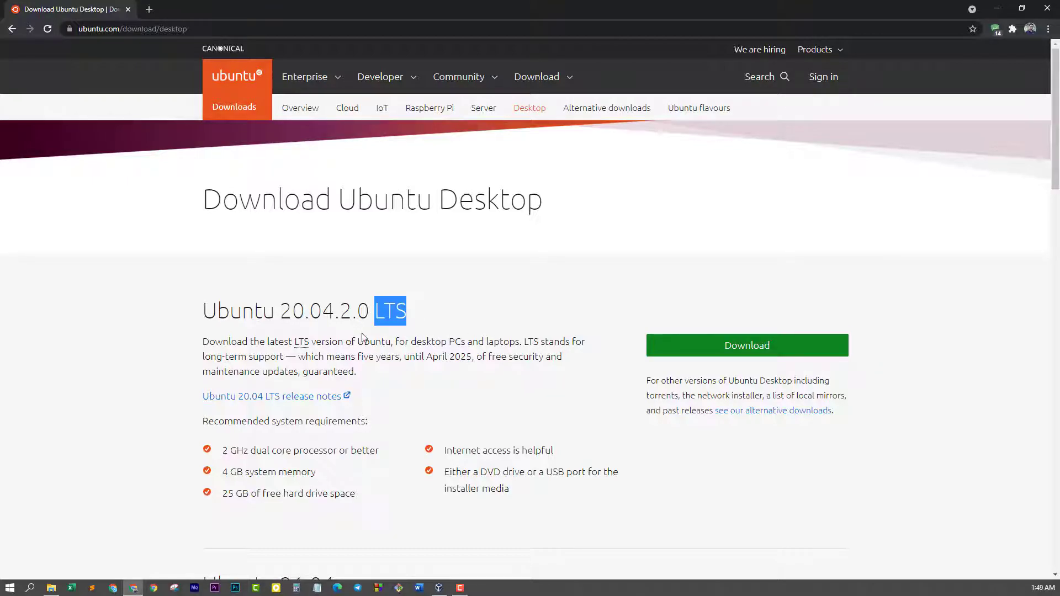
left_click_drag(202, 312, 423, 323)
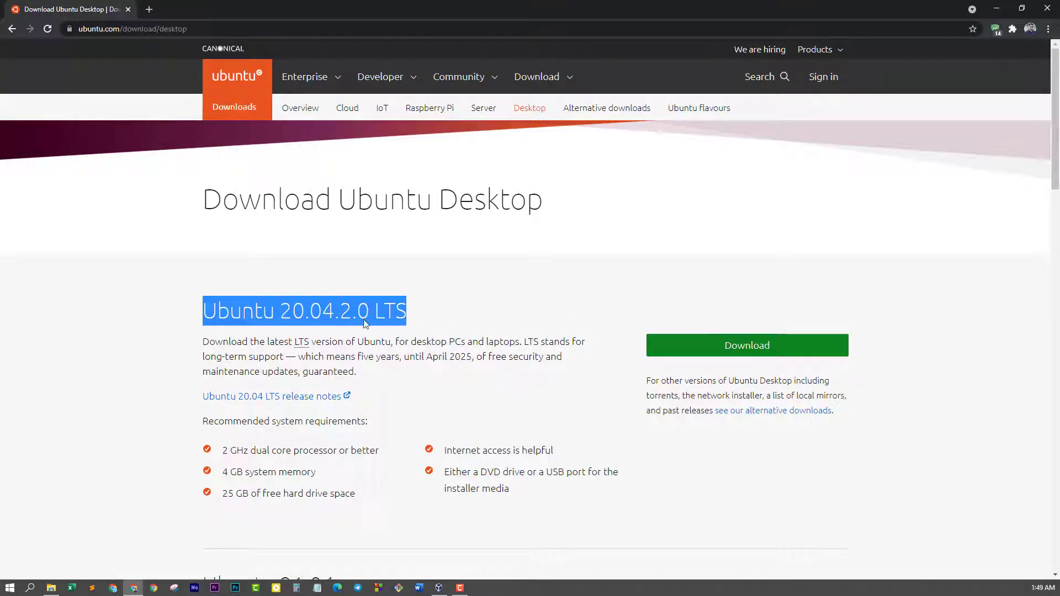
left_click(418, 334)
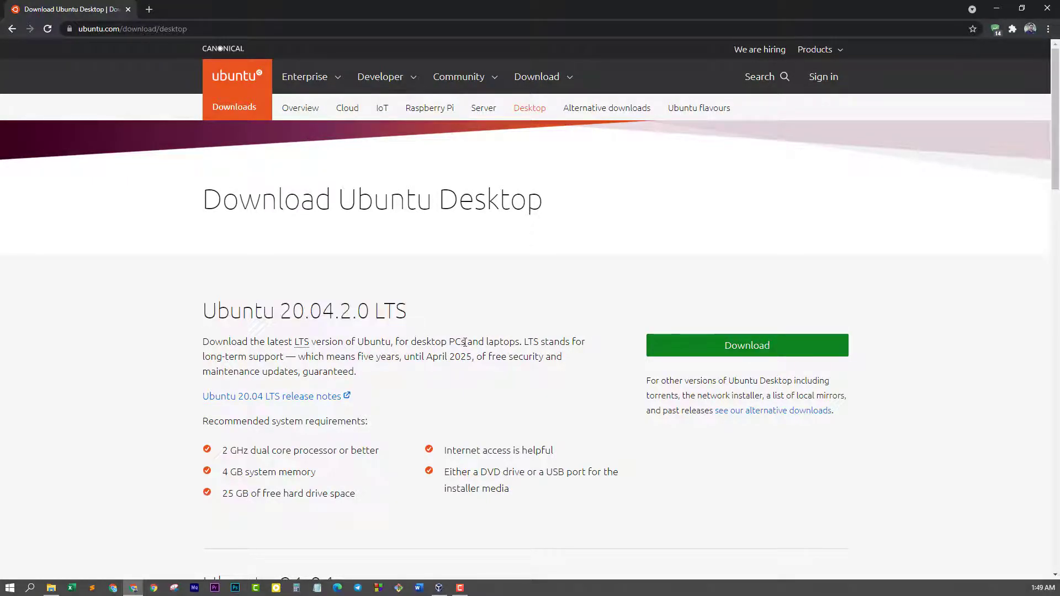
left_click(756, 354)
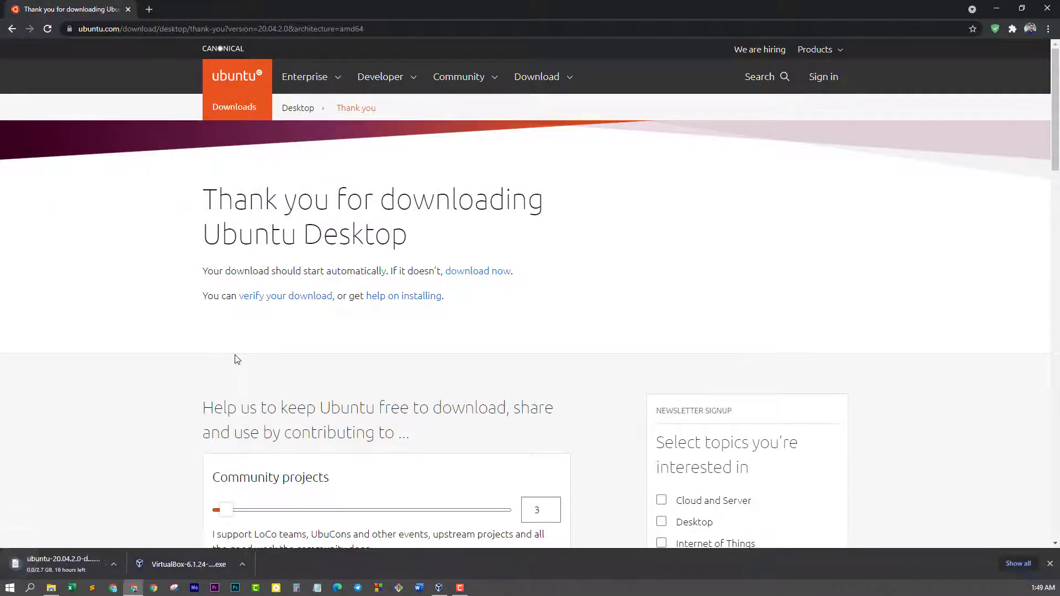
left_click(51, 589)
Check the 2.67 GB Ubuntu ISO's size, then clear the desktop and launch VirtualBox Manager
left_click(531, 236)
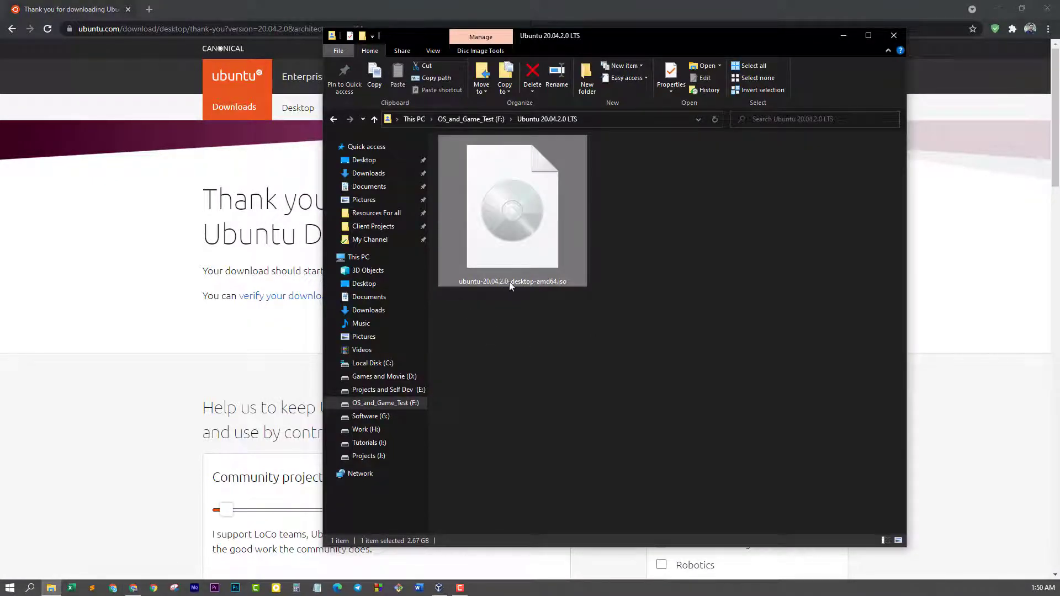
key("super+d")
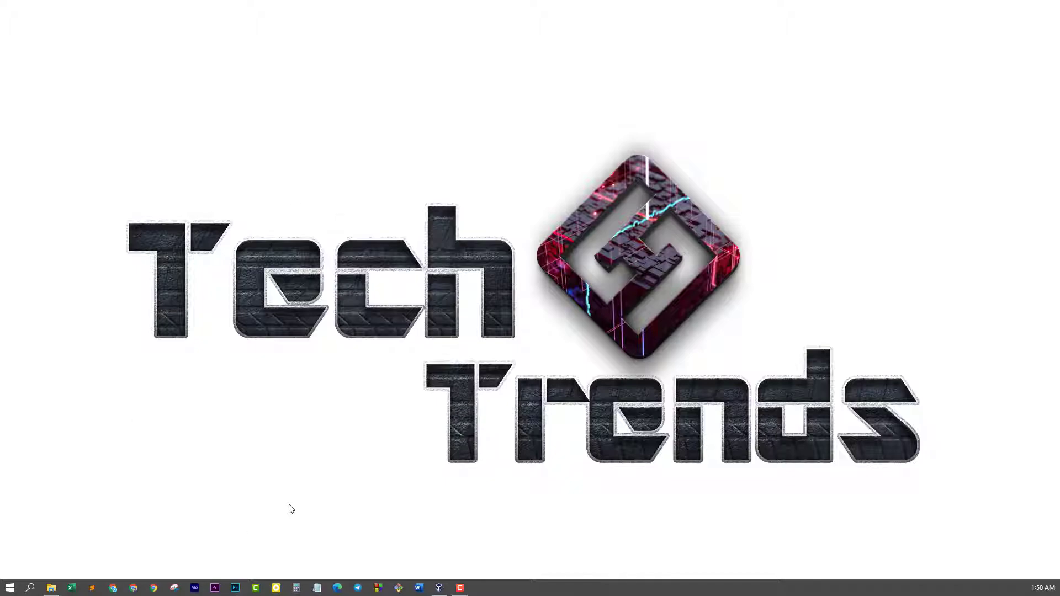
left_click(440, 588)
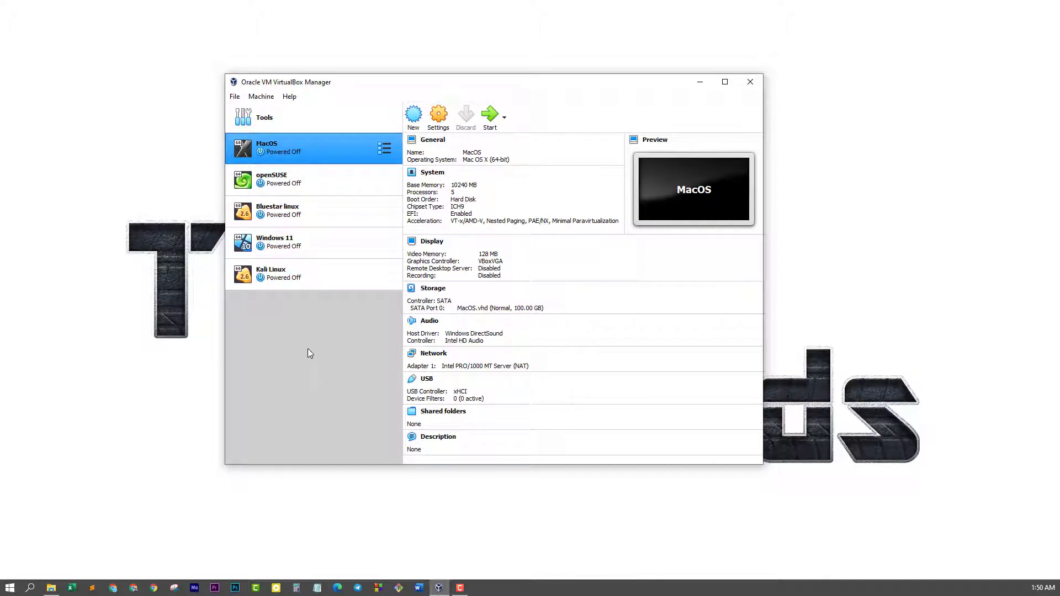
Start a new VM named Ubuntu, type Linux, version Ubuntu (64-bit), and check Chrome's memory requirements
left_click(414, 119)
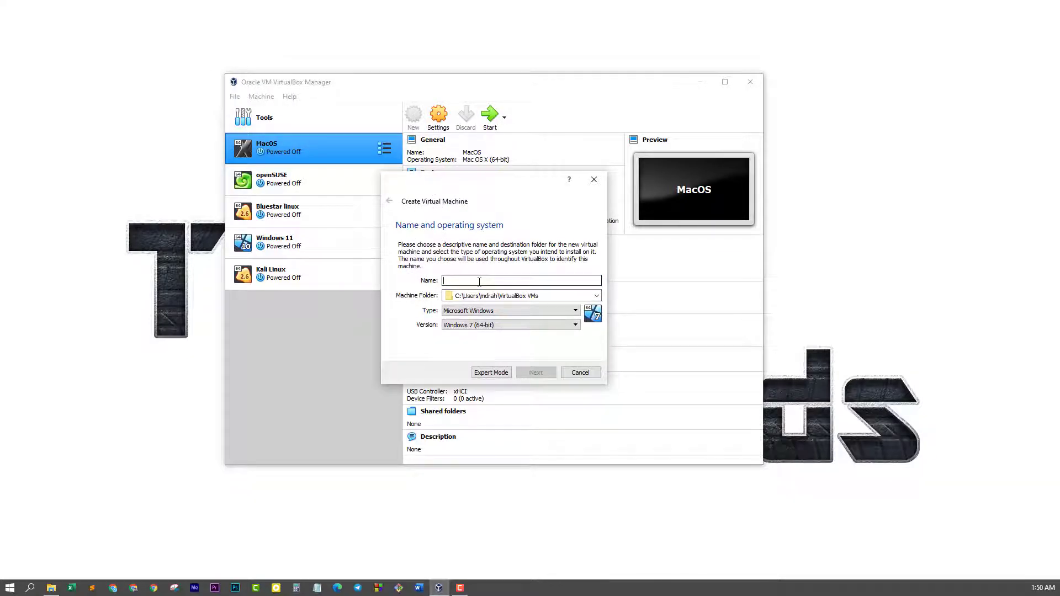
type("Ubuntu")
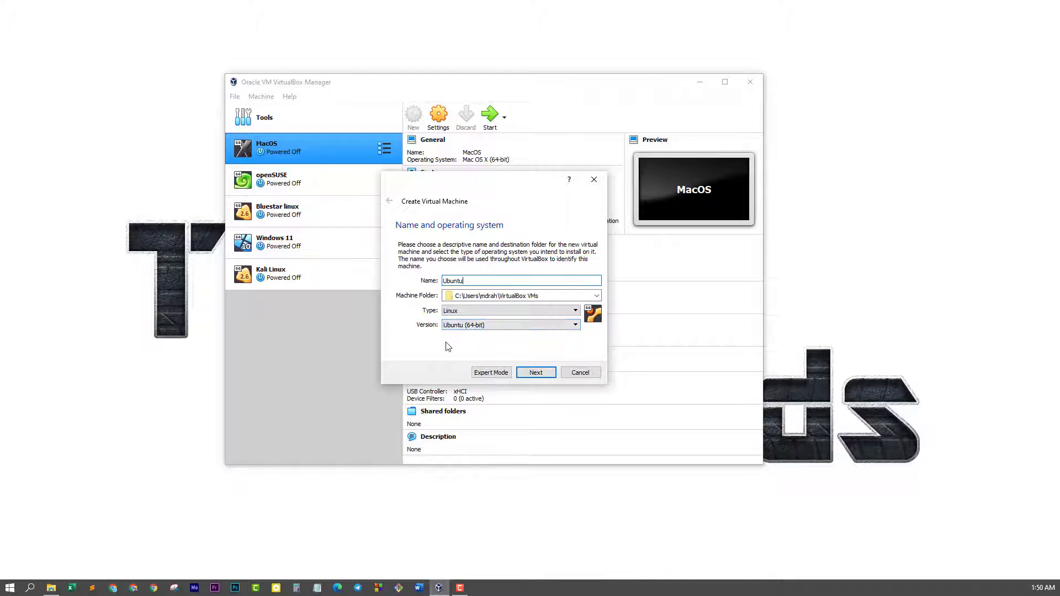
left_click(473, 311)
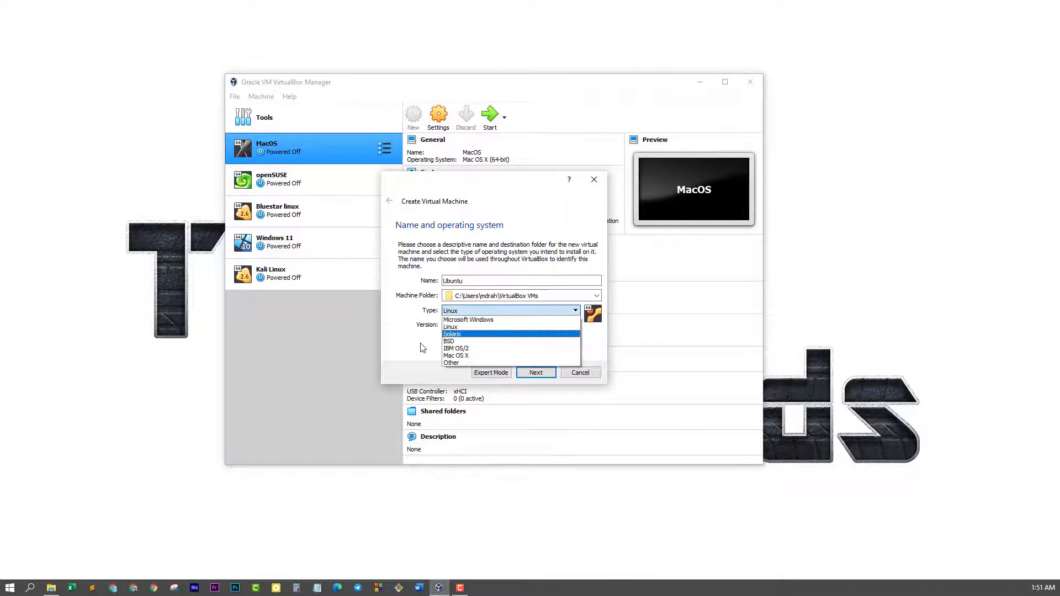
left_click(422, 347)
left_click(470, 327)
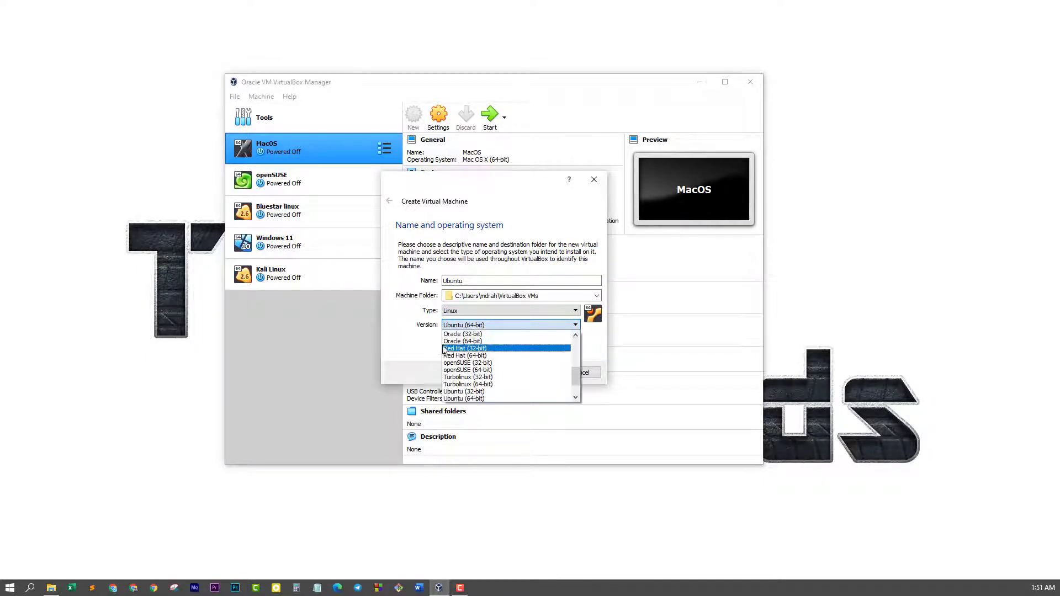
left_click(413, 348)
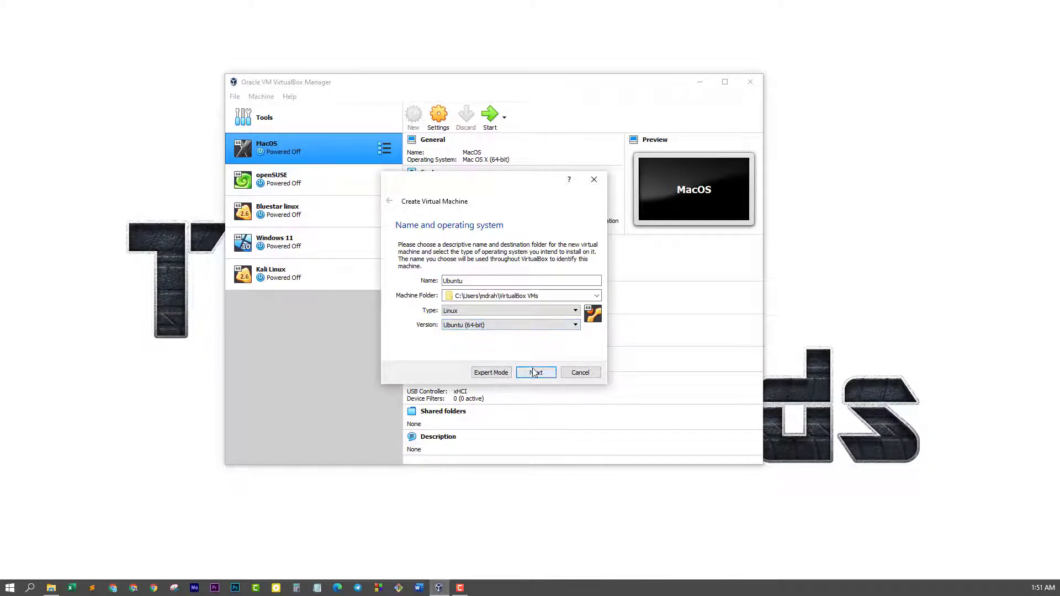
left_click(535, 374)
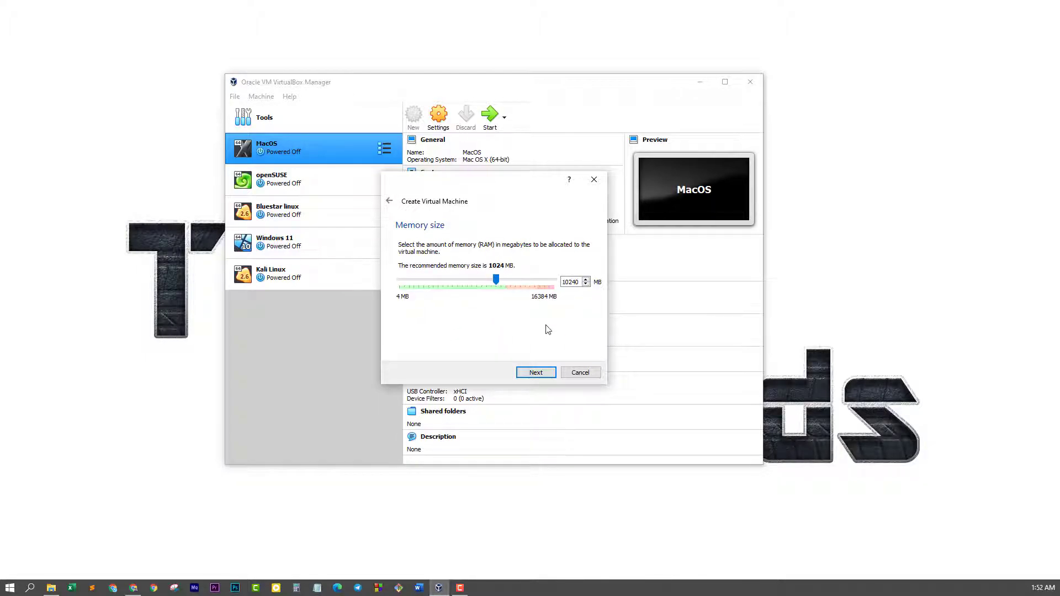
left_click(134, 590)
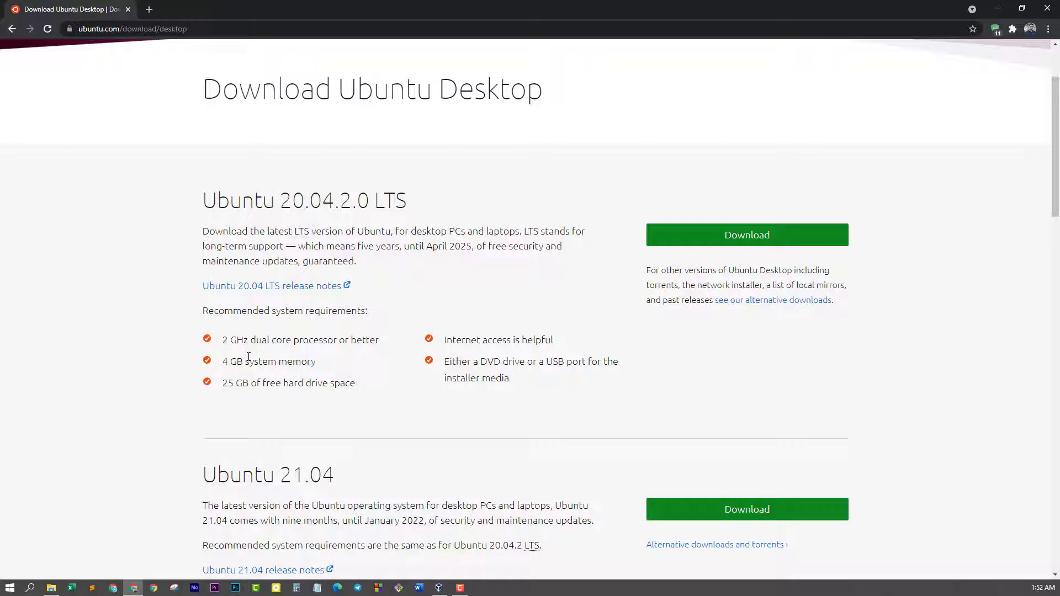
left_click_drag(223, 362, 327, 370)
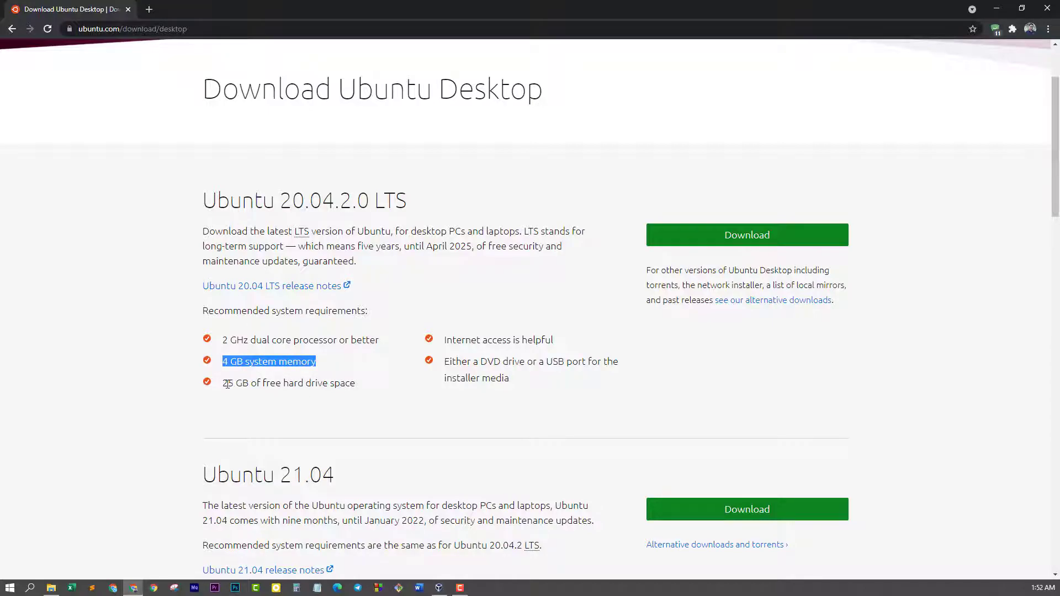
left_click_drag(223, 383, 312, 378)
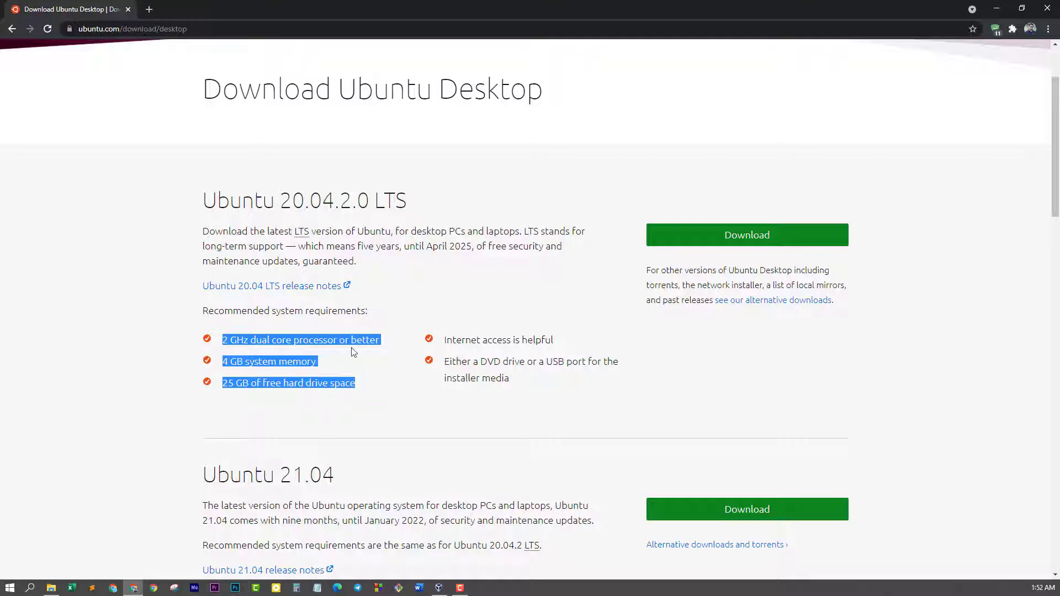
left_click(318, 504)
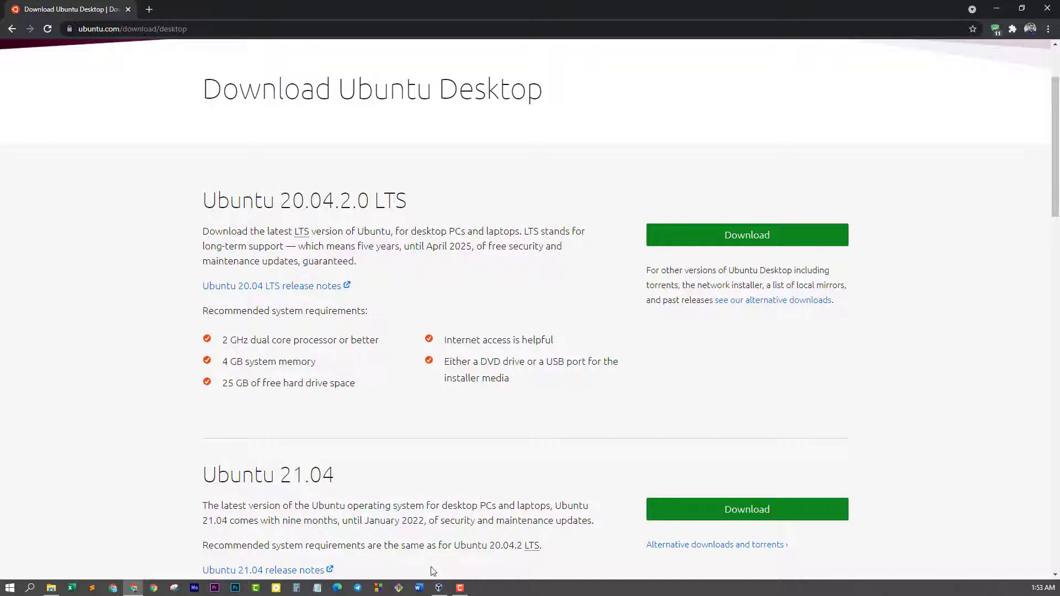
Give the VM 10240 MB of memory and choose to create a new virtual hard disk
left_click(997, 8)
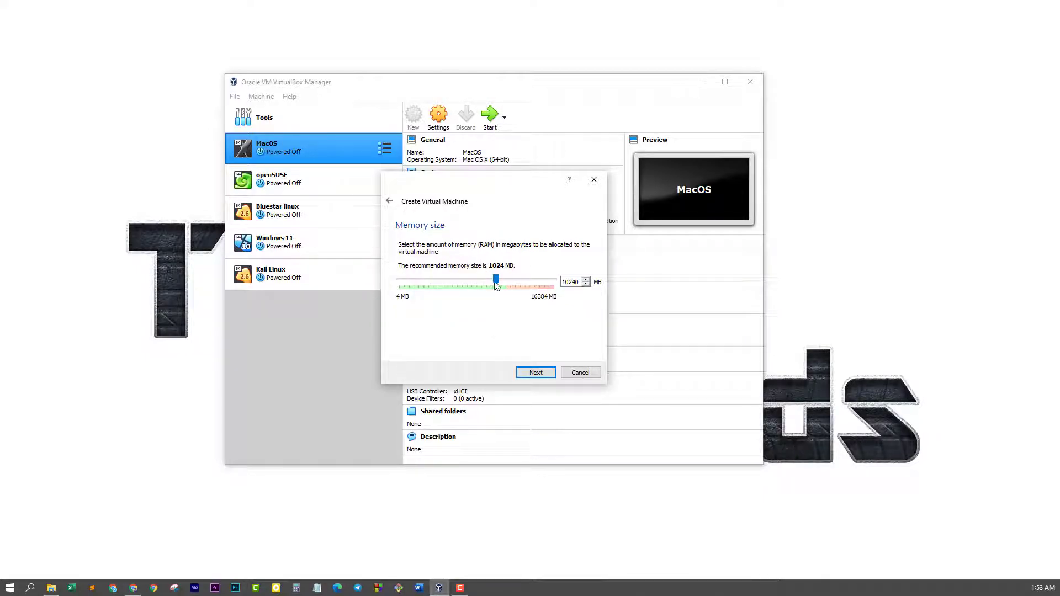
double_click(582, 282)
left_click(565, 282)
left_click(536, 373)
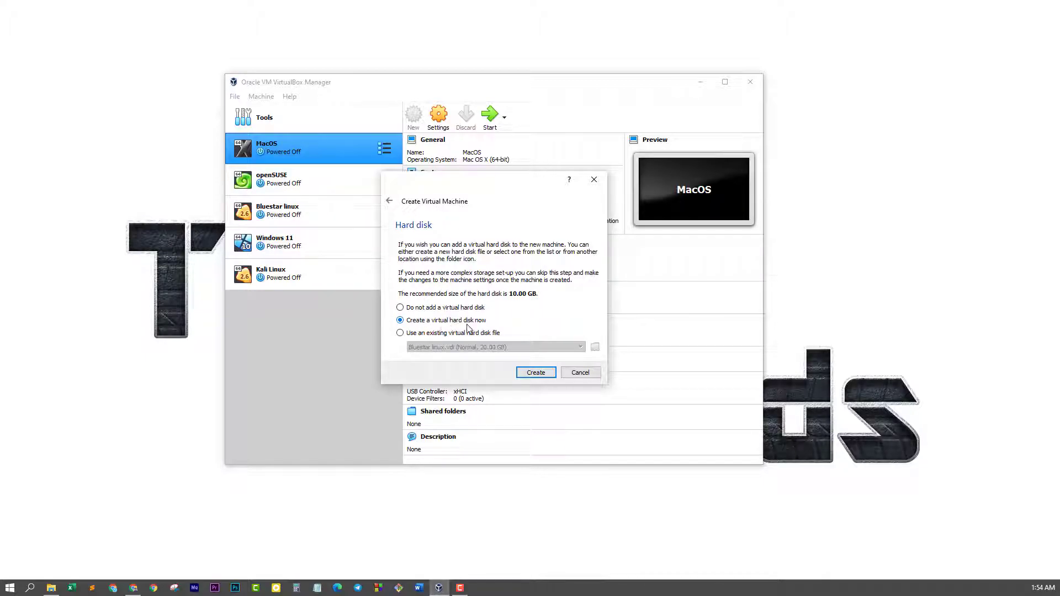
left_click(534, 373)
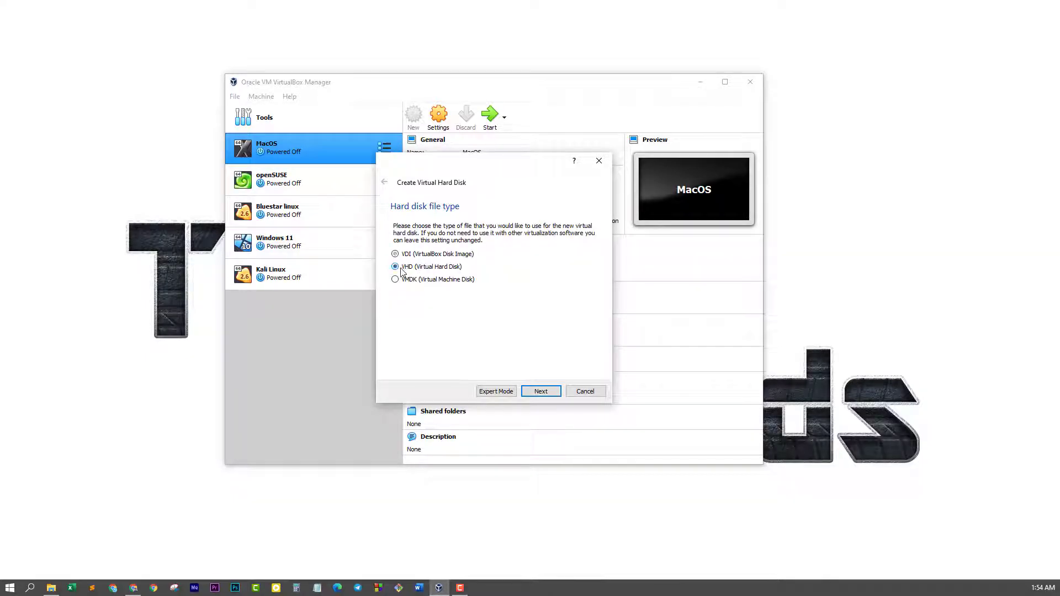
Keep the VHD format with dynamically allocated storage and set the disk size to 50 GB
left_click(541, 392)
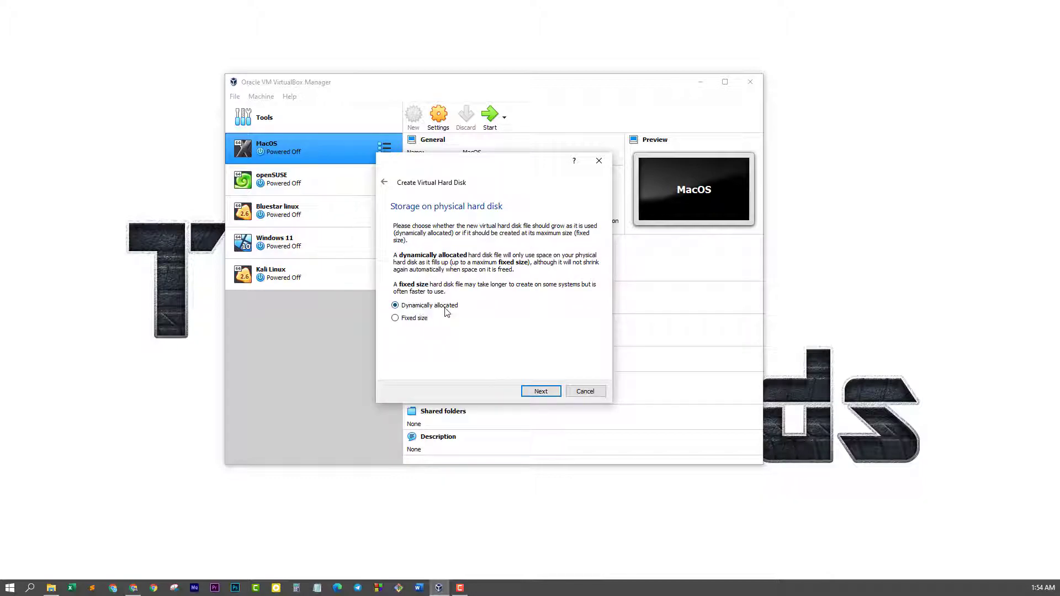
left_click(541, 391)
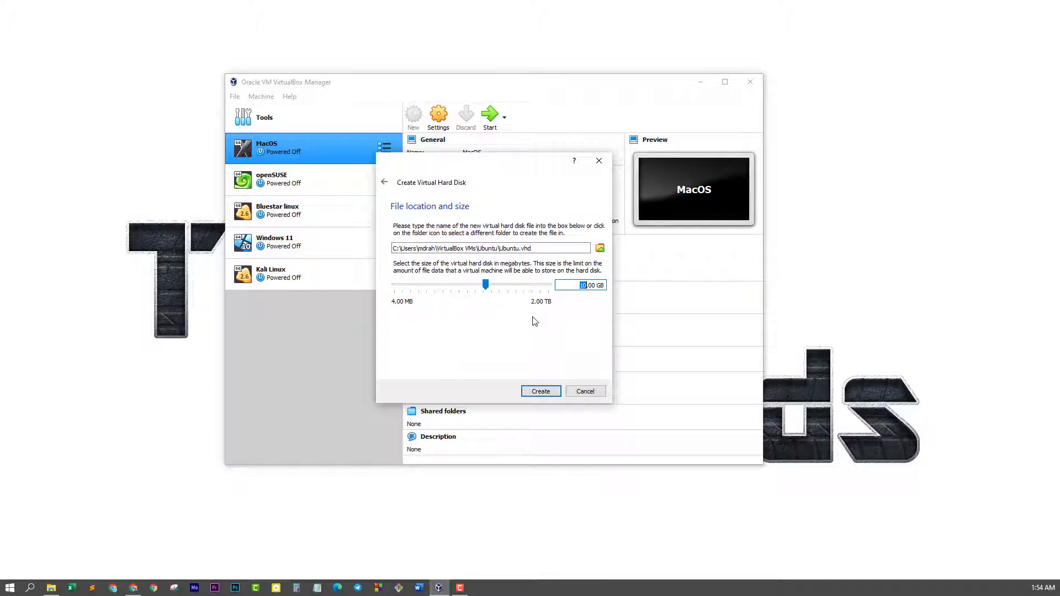
type("50")
Save the disk as Ubuntu.vhd in F:\Ubuntu 20.04.2.0 LTS and create the VM
left_click(600, 248)
scroll(453, 328, "down", 5)
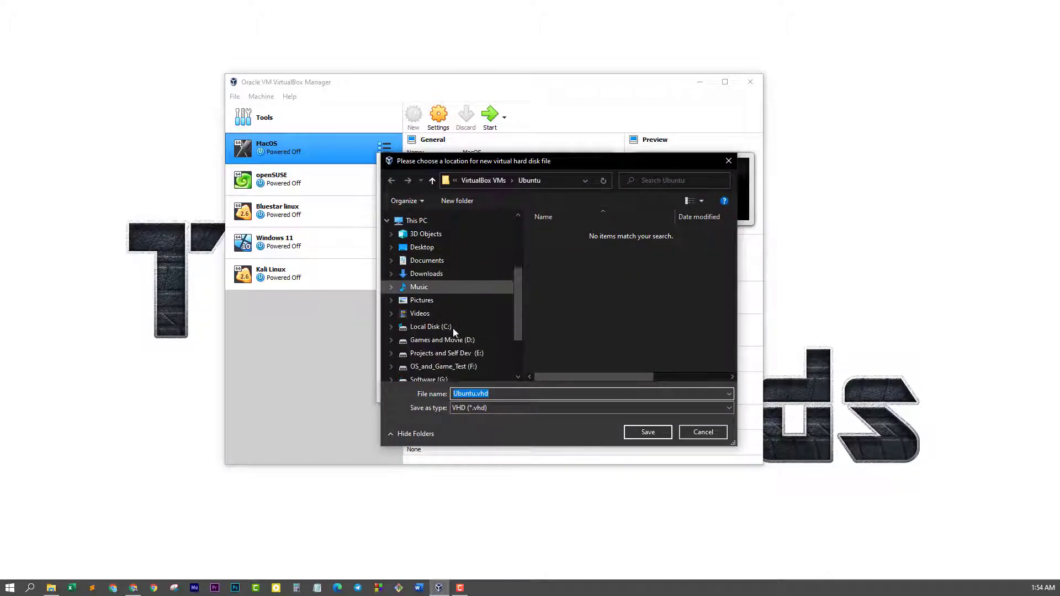
left_click(445, 309)
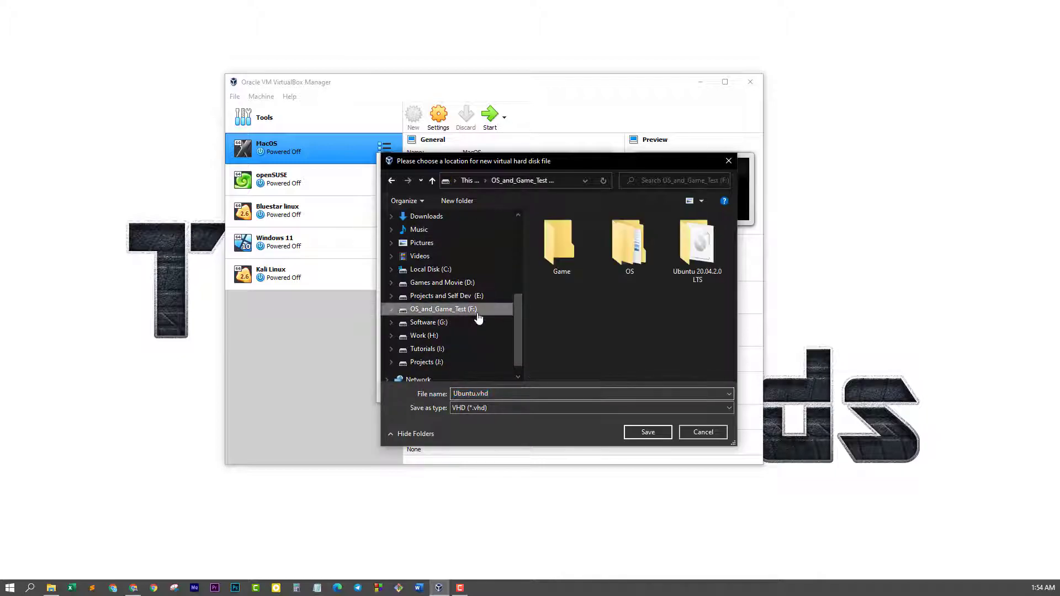
double_click(701, 261)
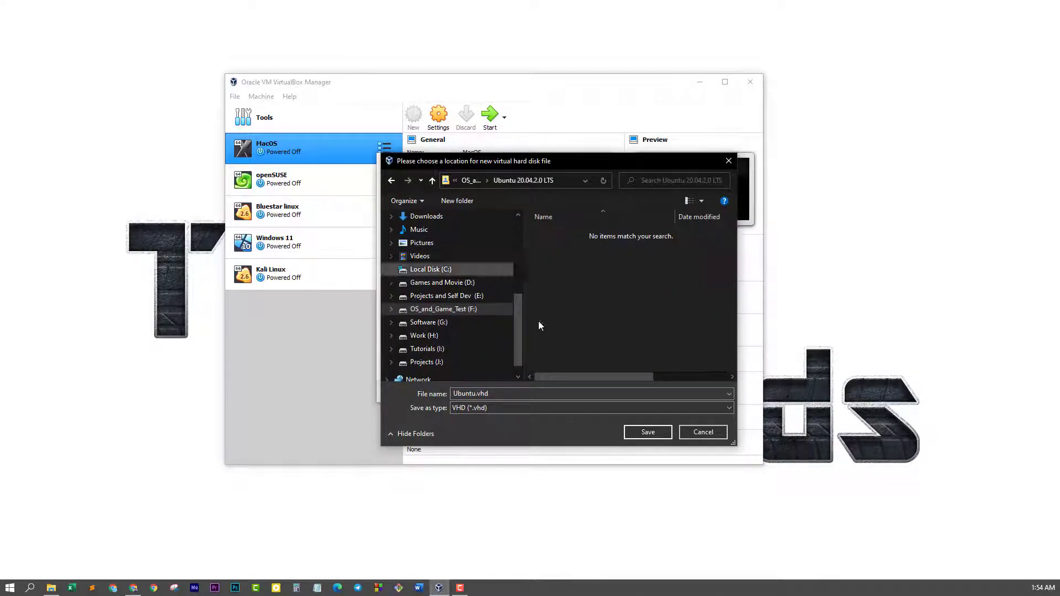
left_click(647, 432)
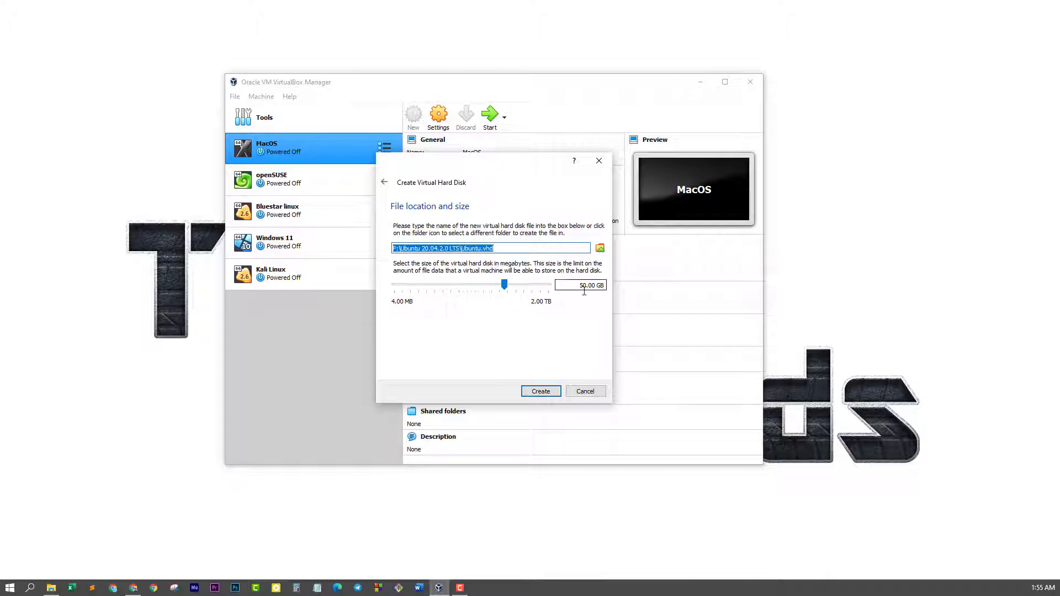
left_click(545, 394)
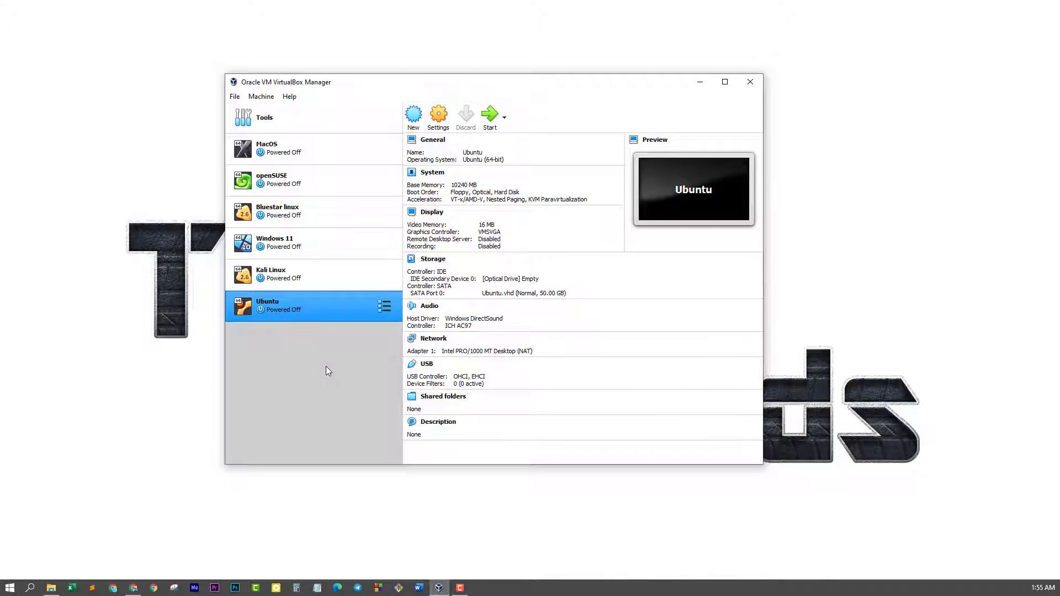
Set Shared Clipboard and Drag'n'Drop to Bidirectional in the Ubuntu VM's General > Advanced settings
left_click(439, 121)
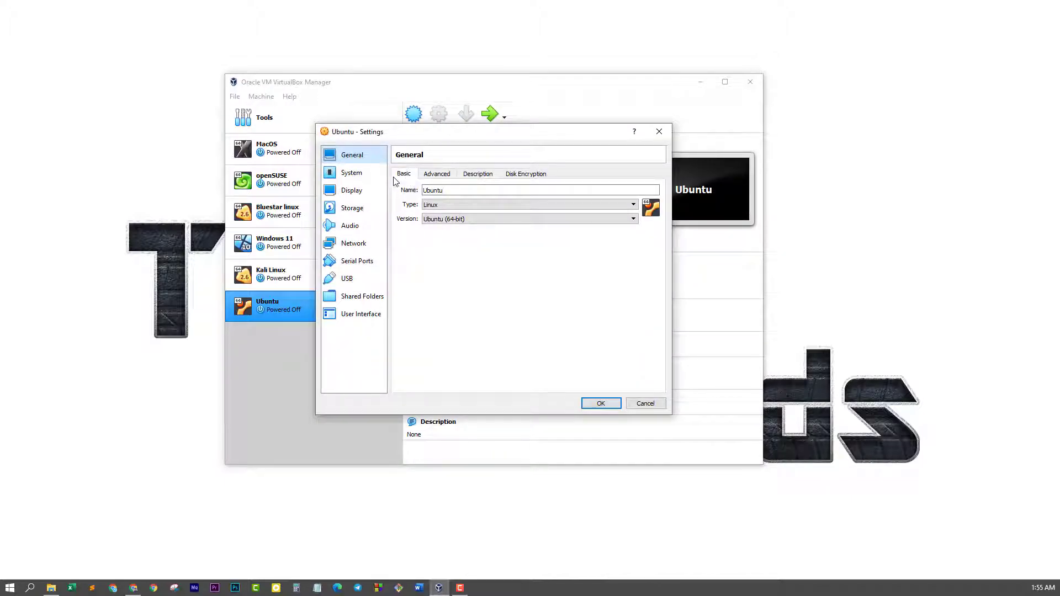
left_click(440, 180)
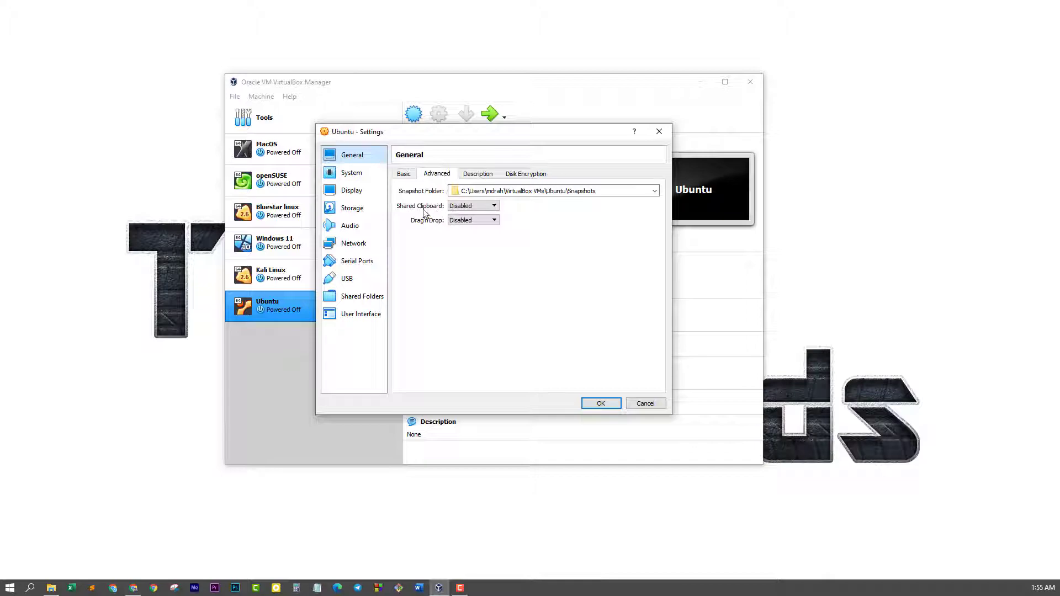
left_click(470, 206)
left_click(474, 238)
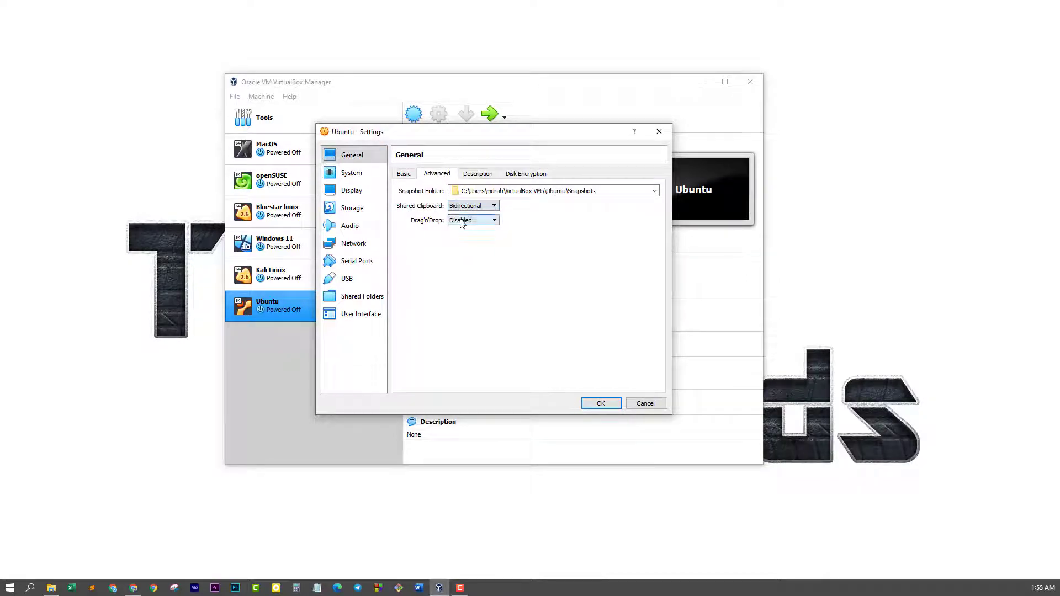
left_click(461, 222)
left_click(475, 251)
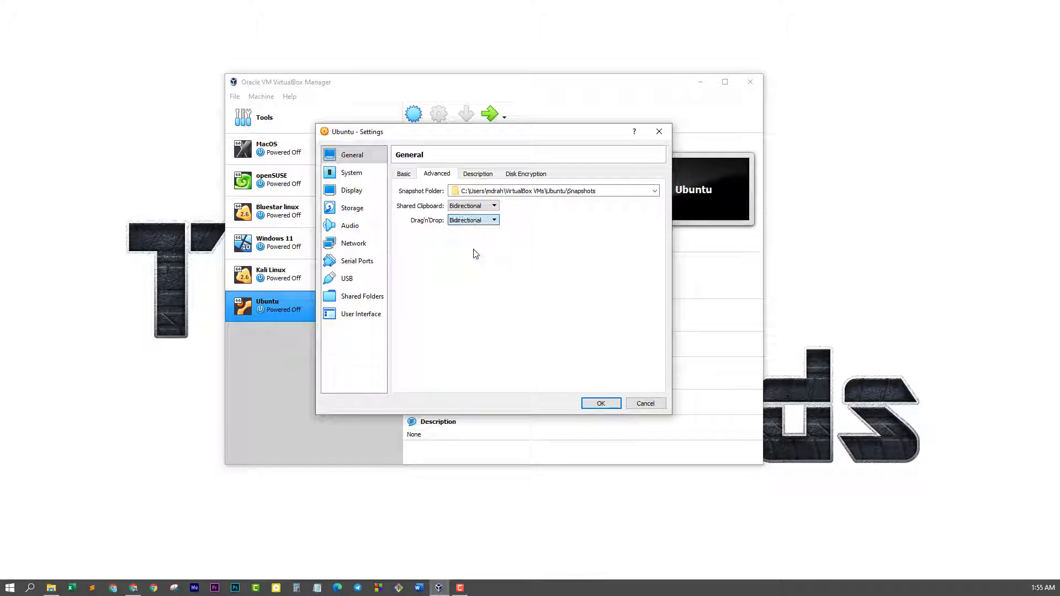
left_click(353, 172)
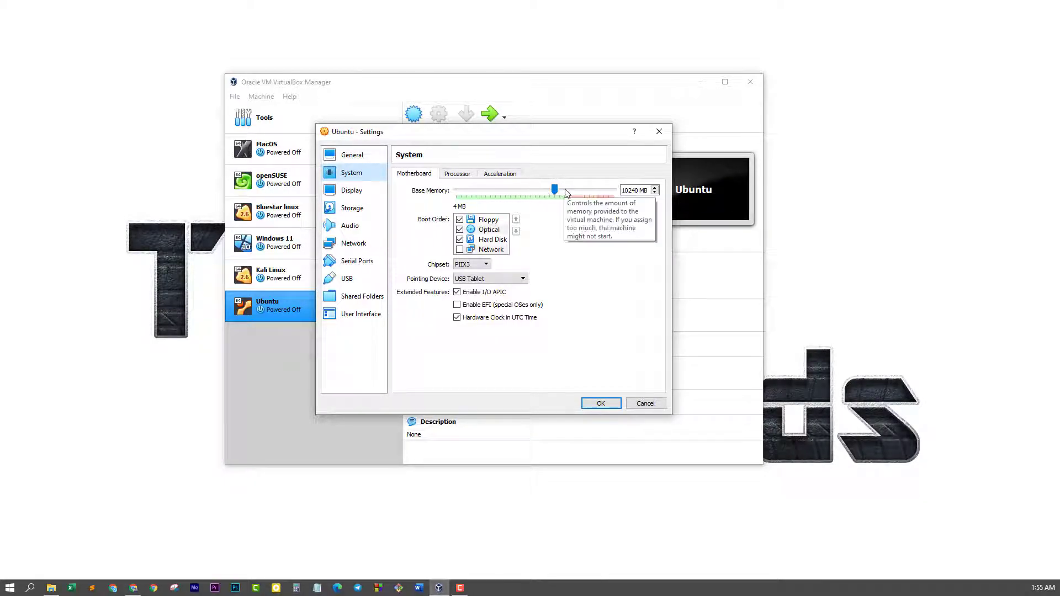
Remove Floppy from the boot order and bring up the Ubuntu 20.04.2.0 LTS folder
left_click(460, 221)
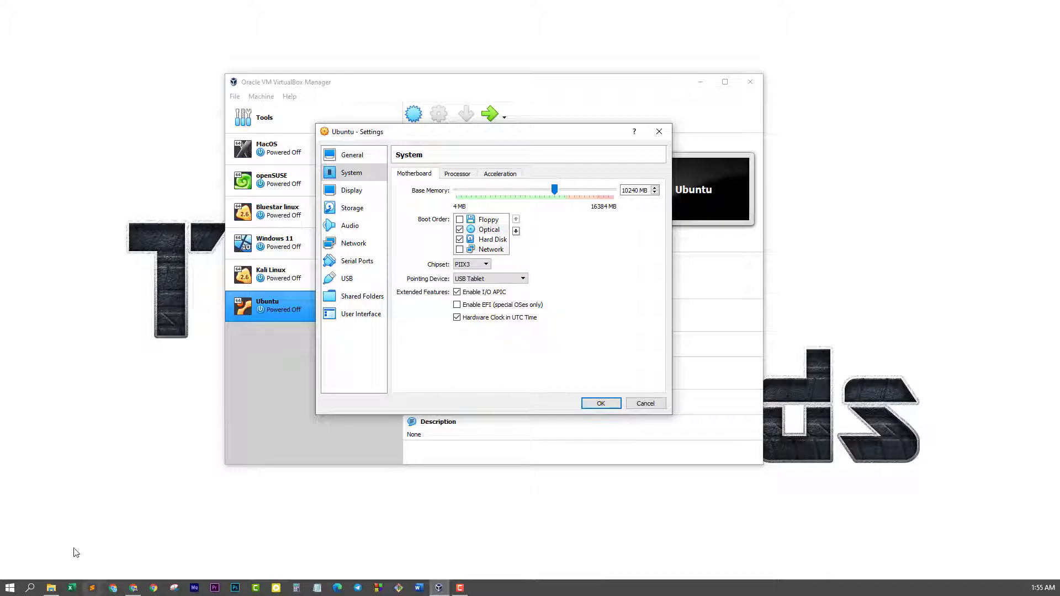
left_click(51, 587)
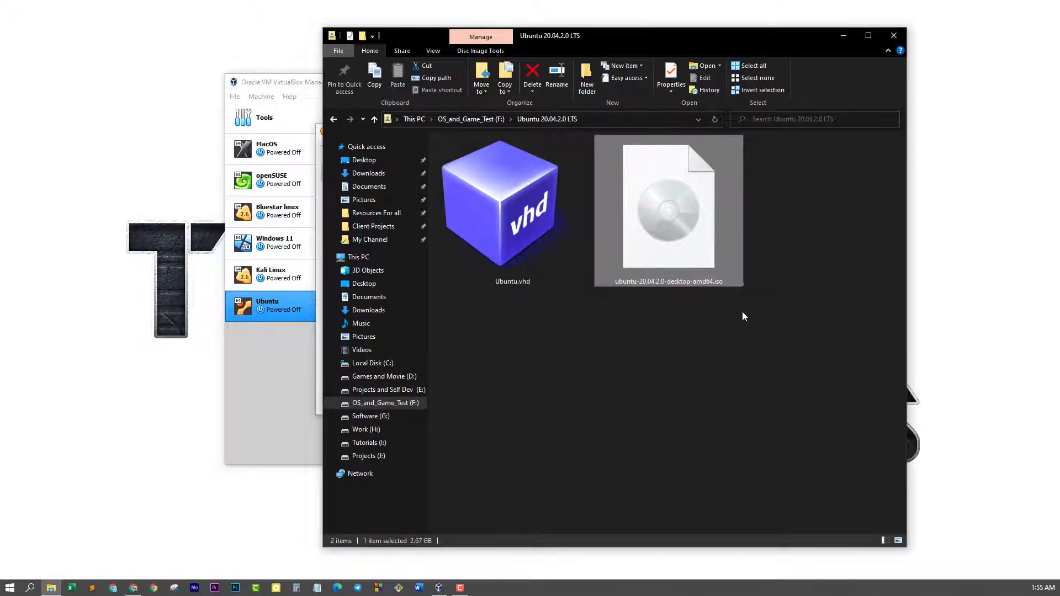
Check Ubuntu.vhd's size in the folder, then minimise File Explorer
left_click(499, 189)
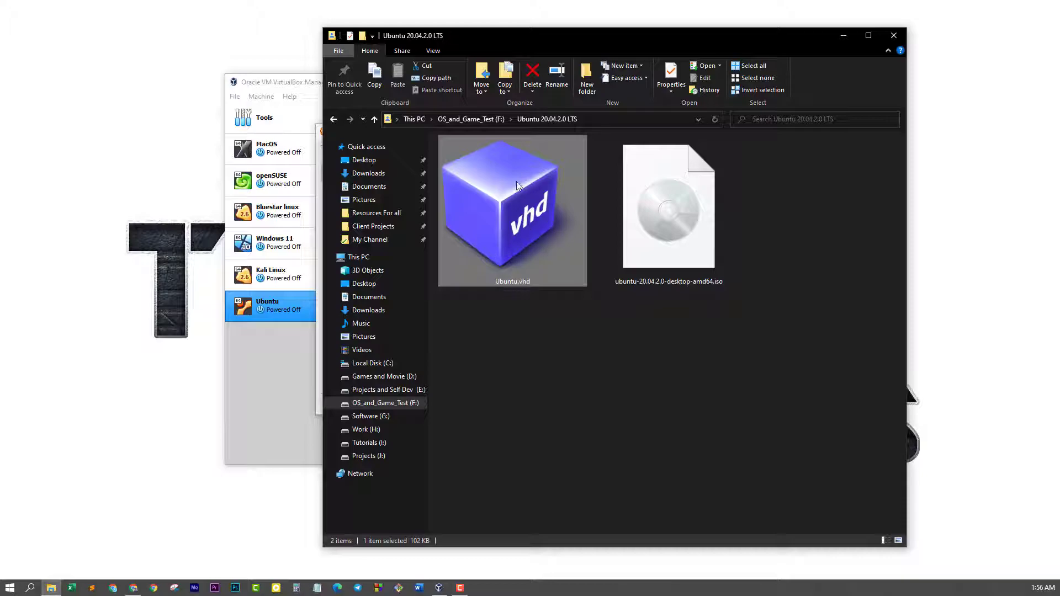
left_click(843, 36)
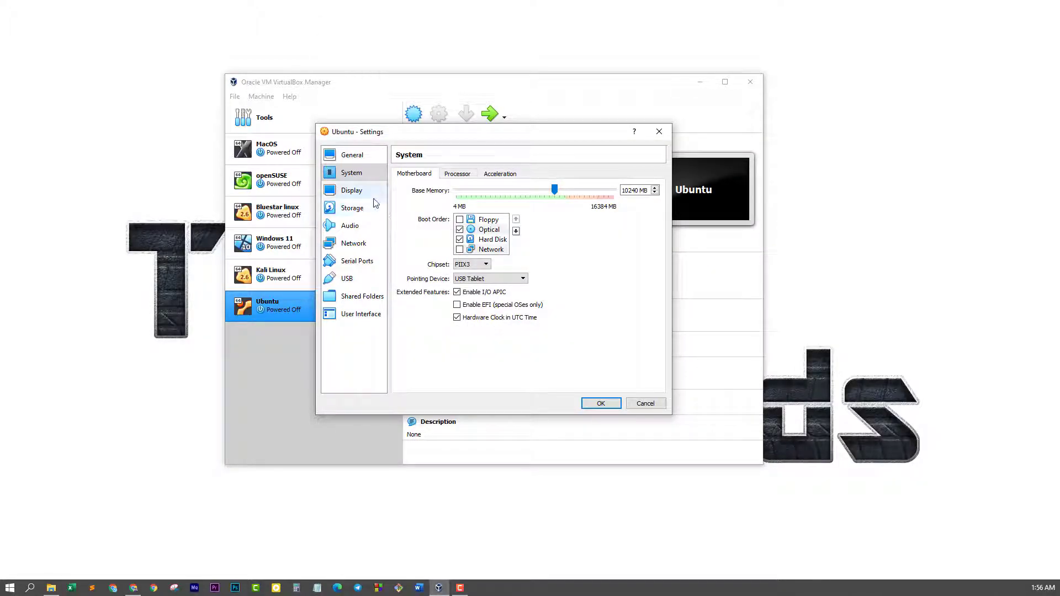
Change the Ubuntu VM's processor count from 1 to 4 and review its Acceleration settings
left_click(469, 174)
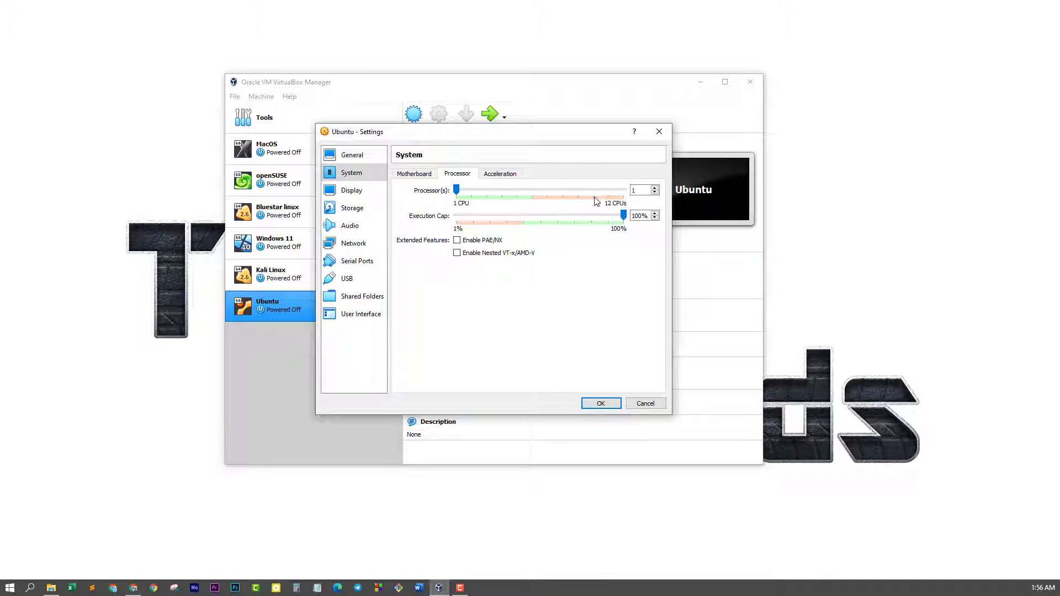
left_click(639, 189)
left_click_drag(639, 189, 623, 186)
type("4")
key("ctrl+Tab")
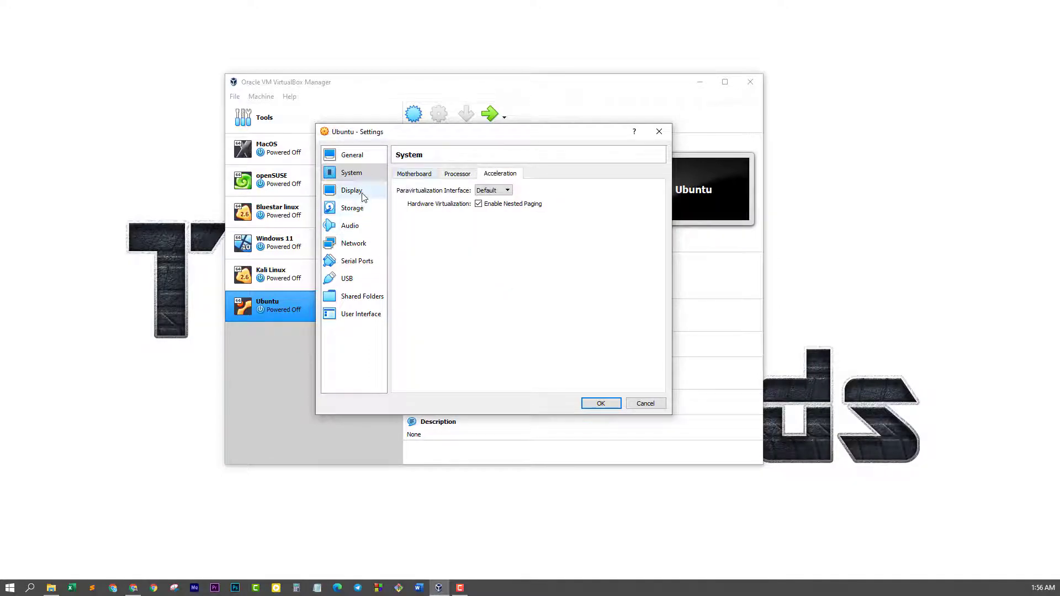
Raise the Ubuntu VM's video memory from 16 MB to 128 MB in Display settings
left_click(363, 196)
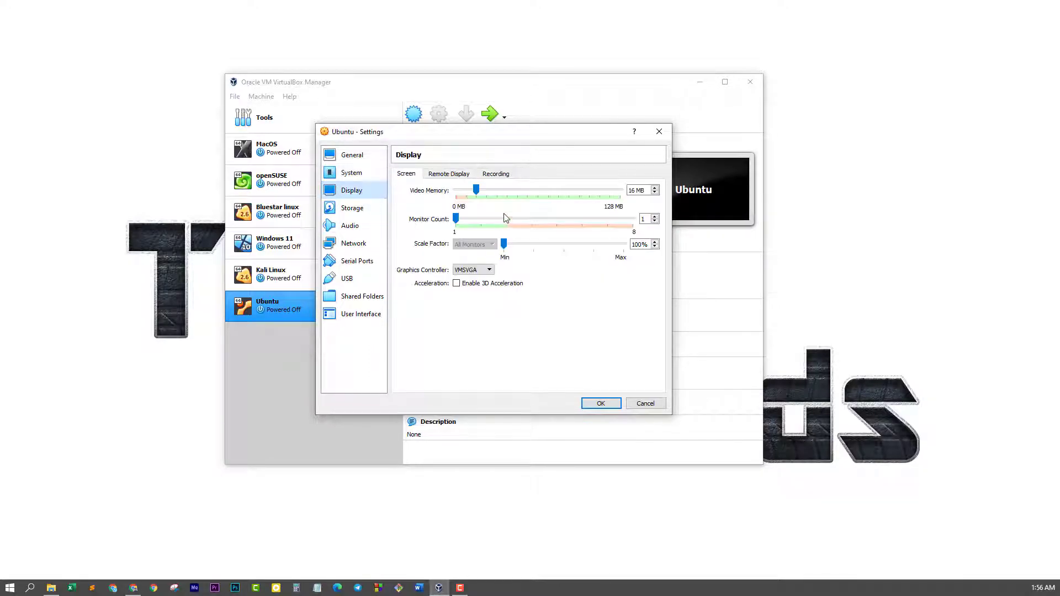
left_click_drag(476, 190, 621, 190)
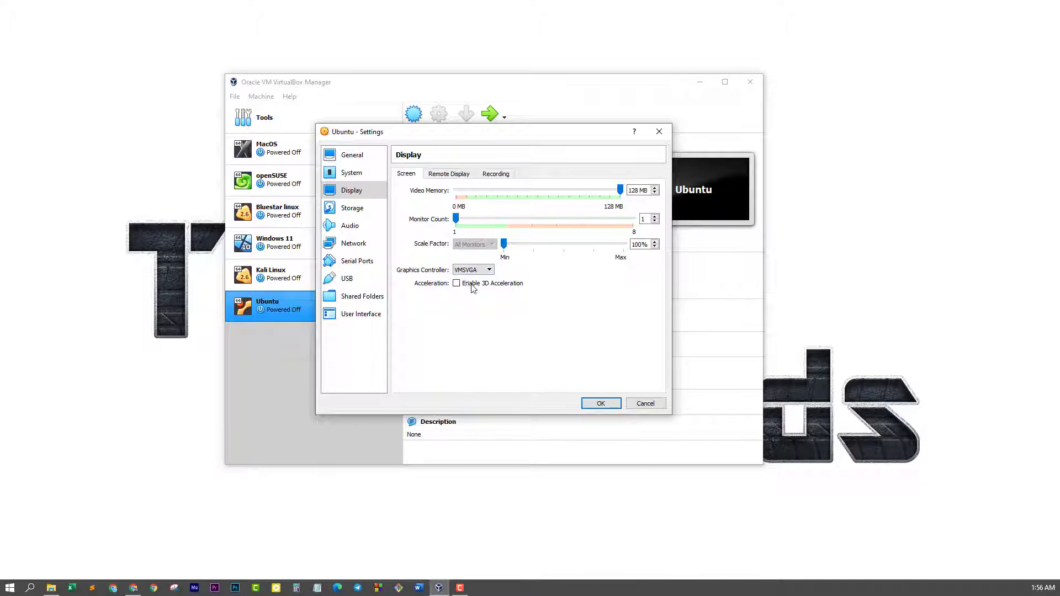
left_click(364, 213)
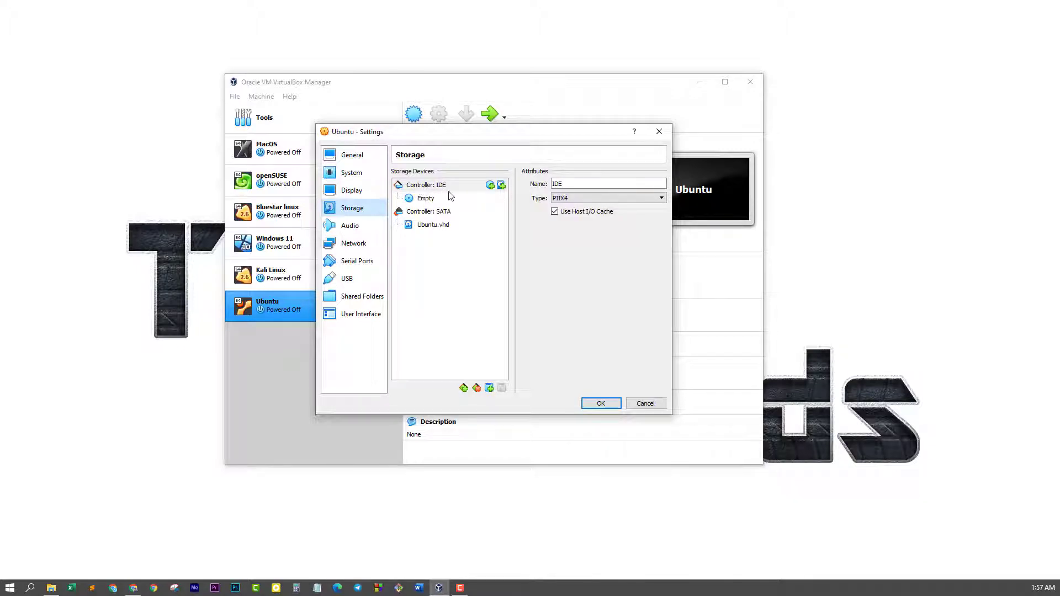
Load ubuntu-20.04.2.0-desktop-amd64.iso from F:\Ubuntu 20.04.2.0 LTS into the empty IDE optical drive
left_click(426, 200)
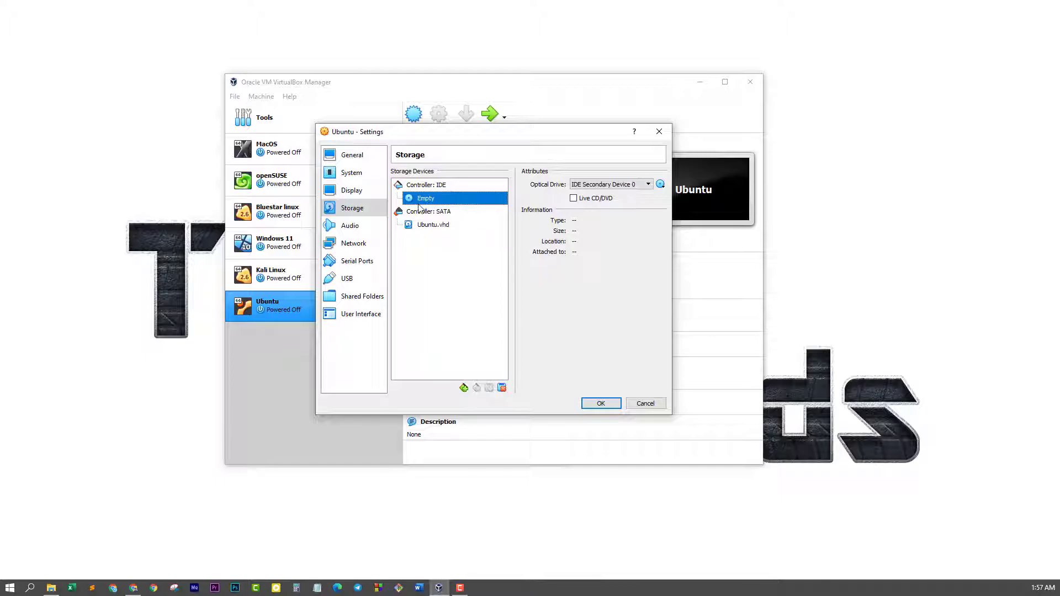
left_click(661, 185)
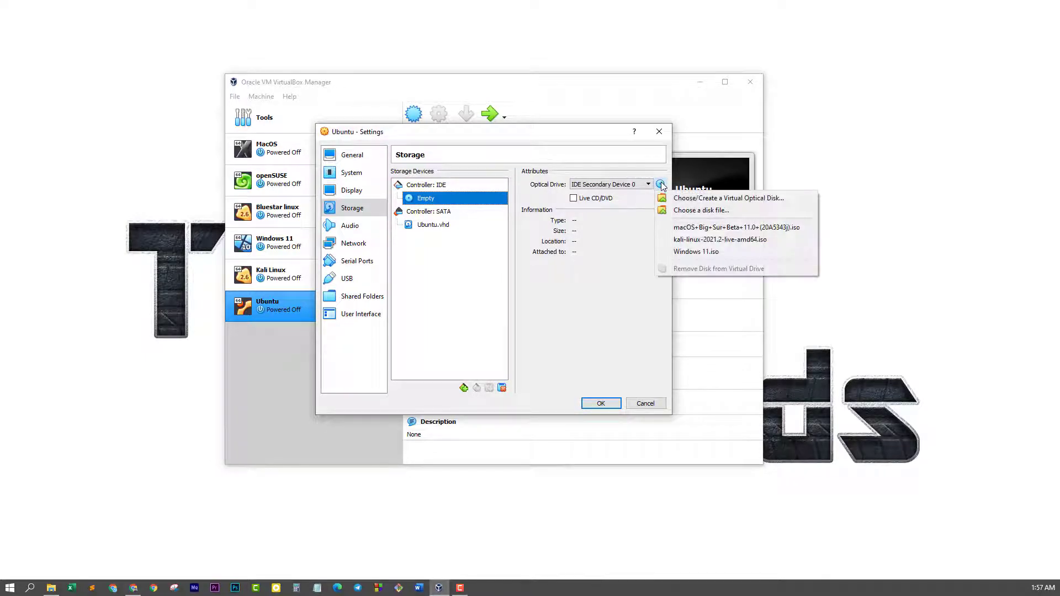
left_click(690, 210)
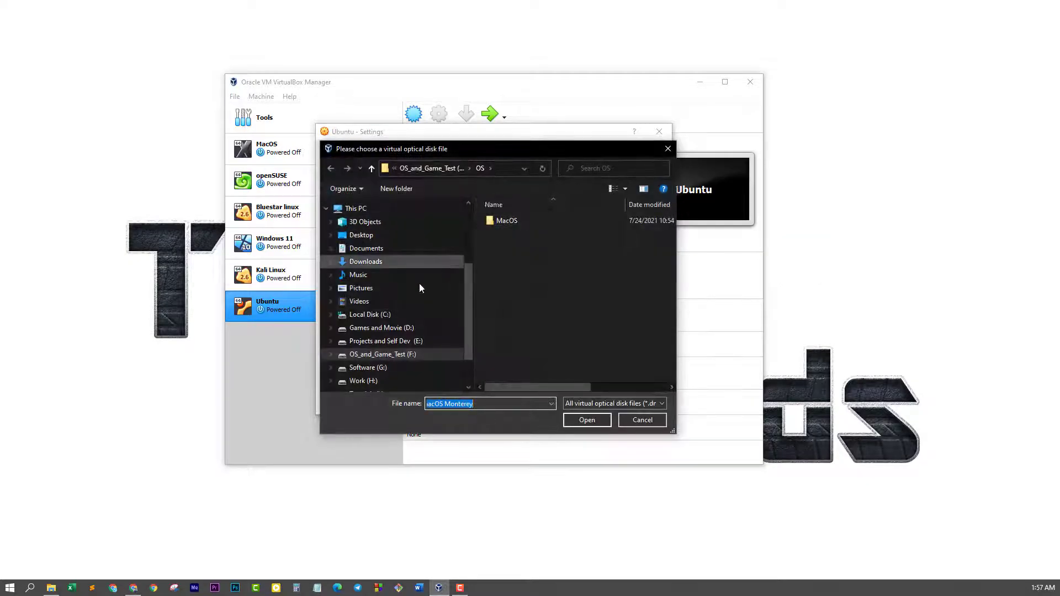
left_click(399, 355)
double_click(633, 247)
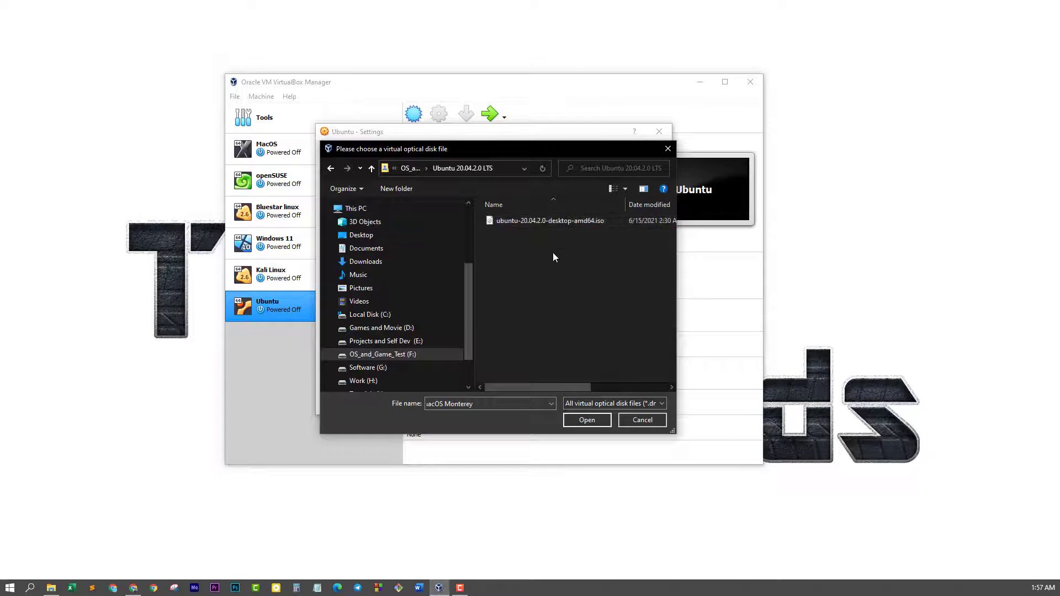
left_click(513, 222)
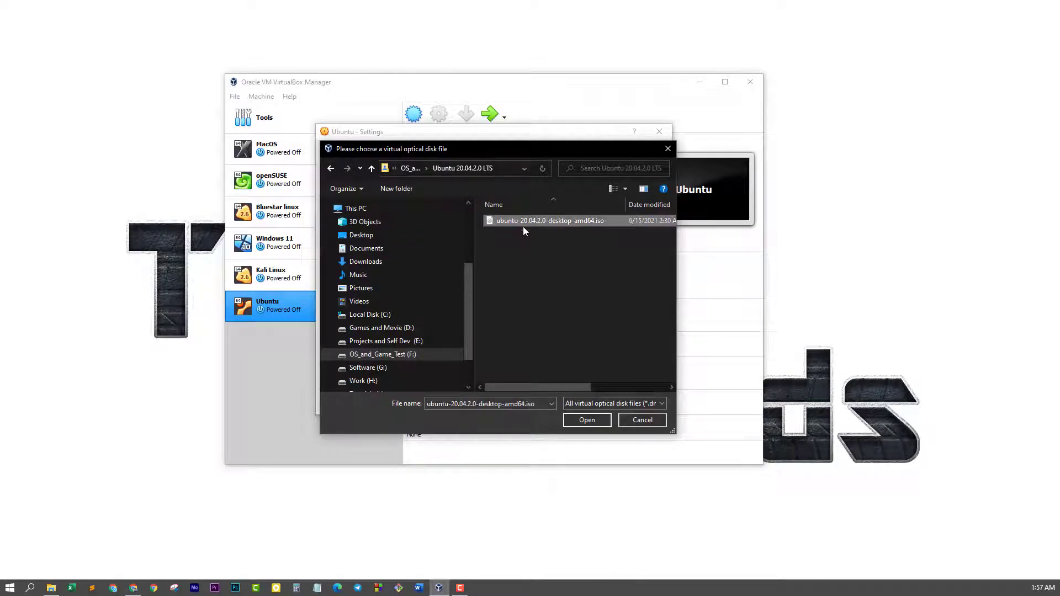
left_click(578, 419)
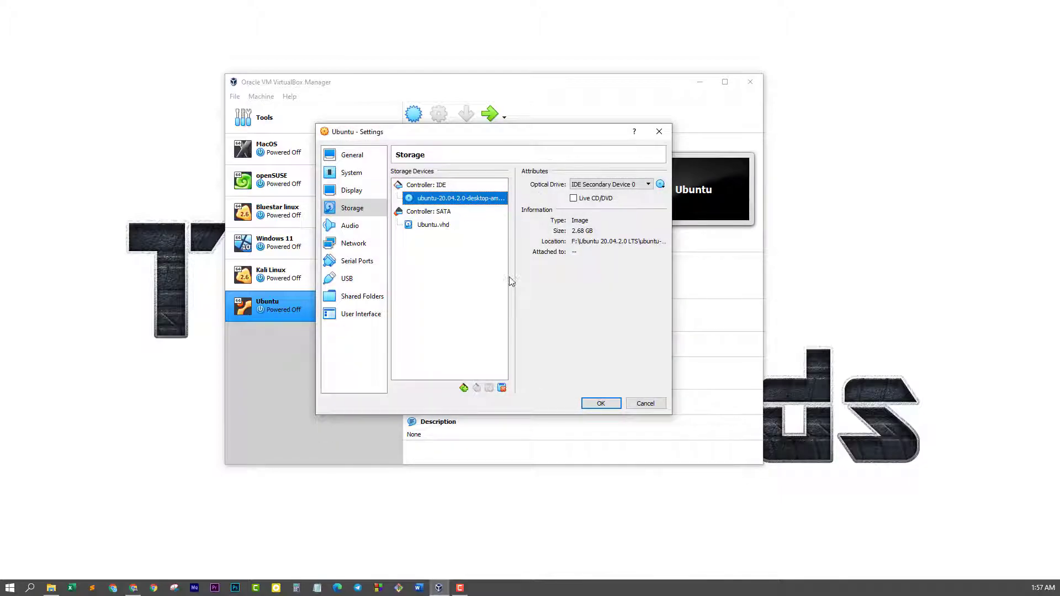
Enable audio input for the Ubuntu VM and check its network settings
left_click(363, 230)
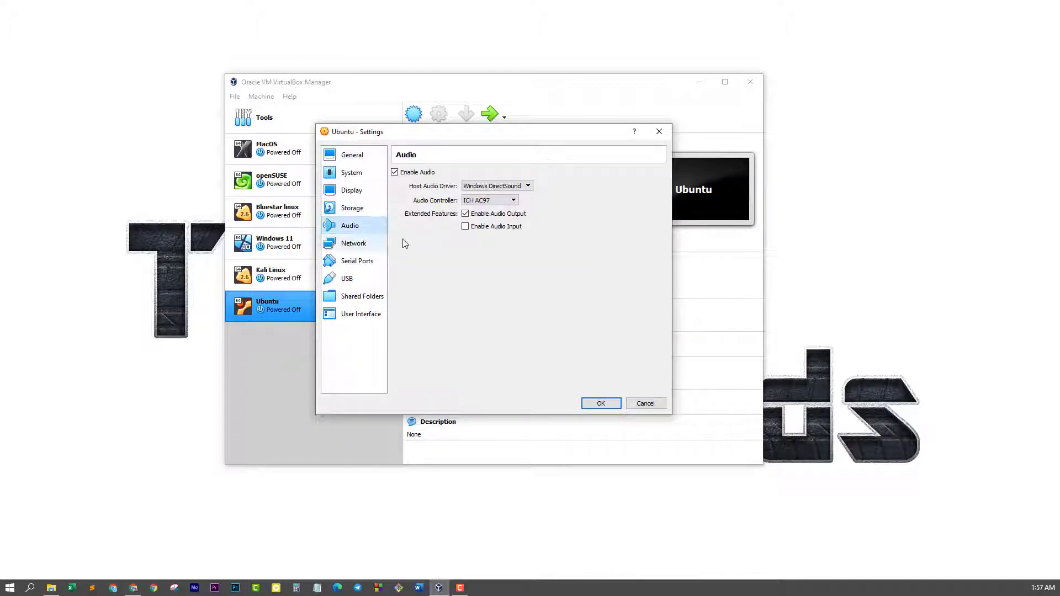
left_click(466, 227)
left_click(372, 247)
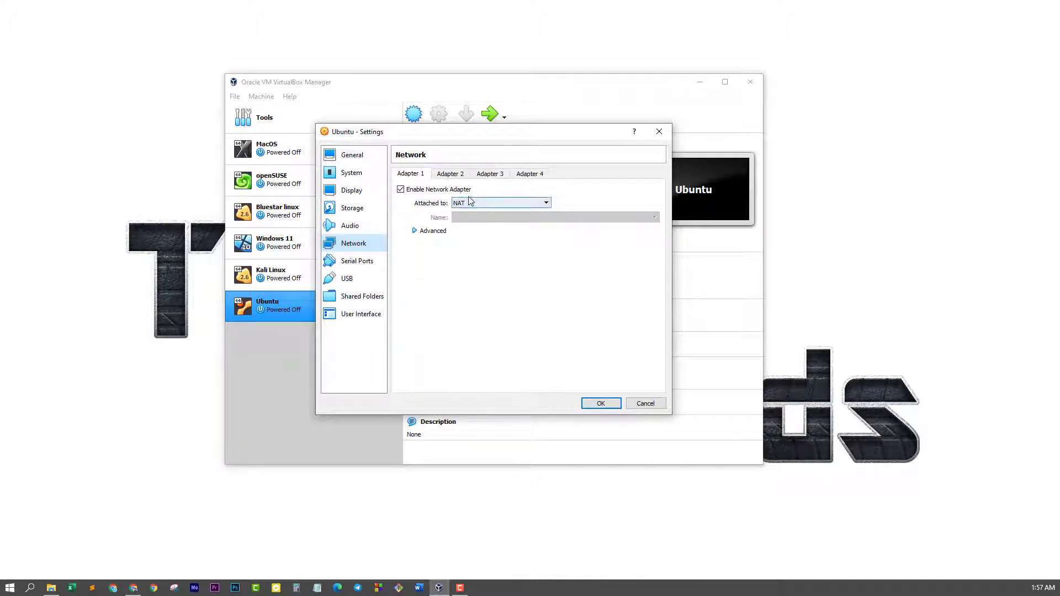
Select the USB 3.0 (xHCI) controller and save the VM settings
left_click(366, 282)
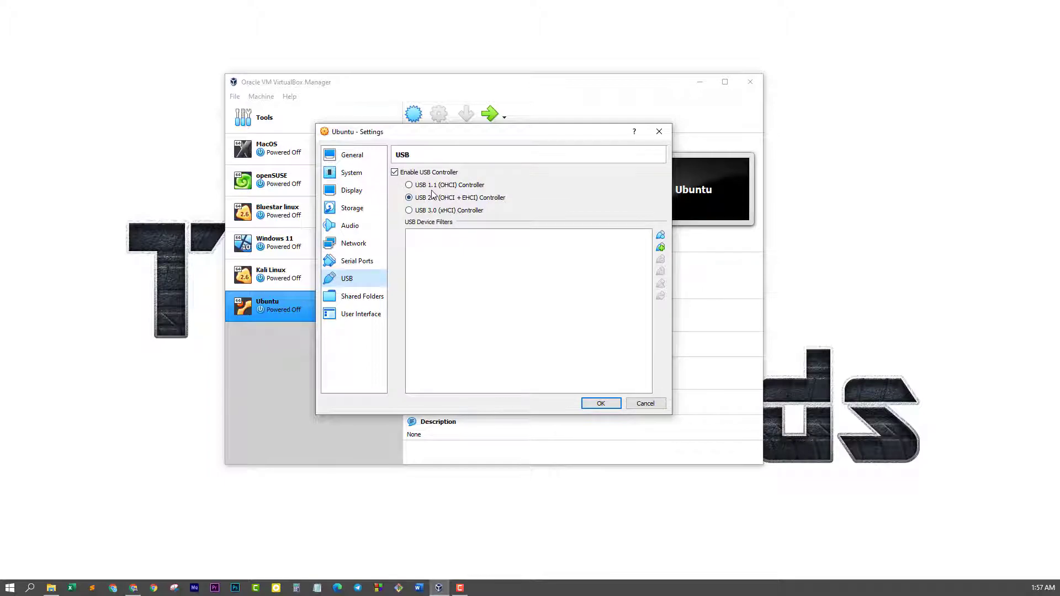
left_click(410, 212)
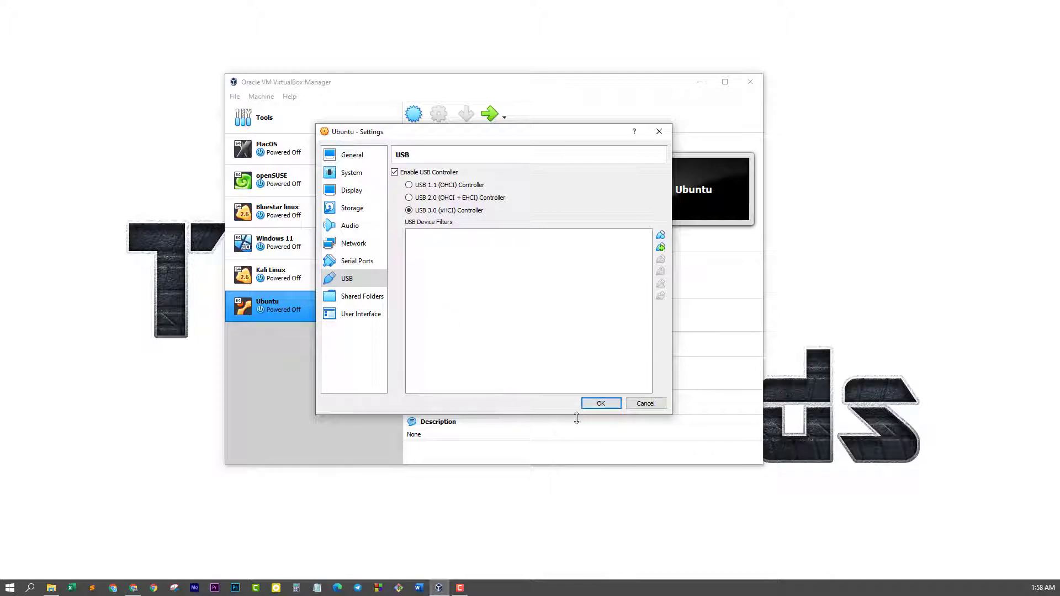
left_click(600, 404)
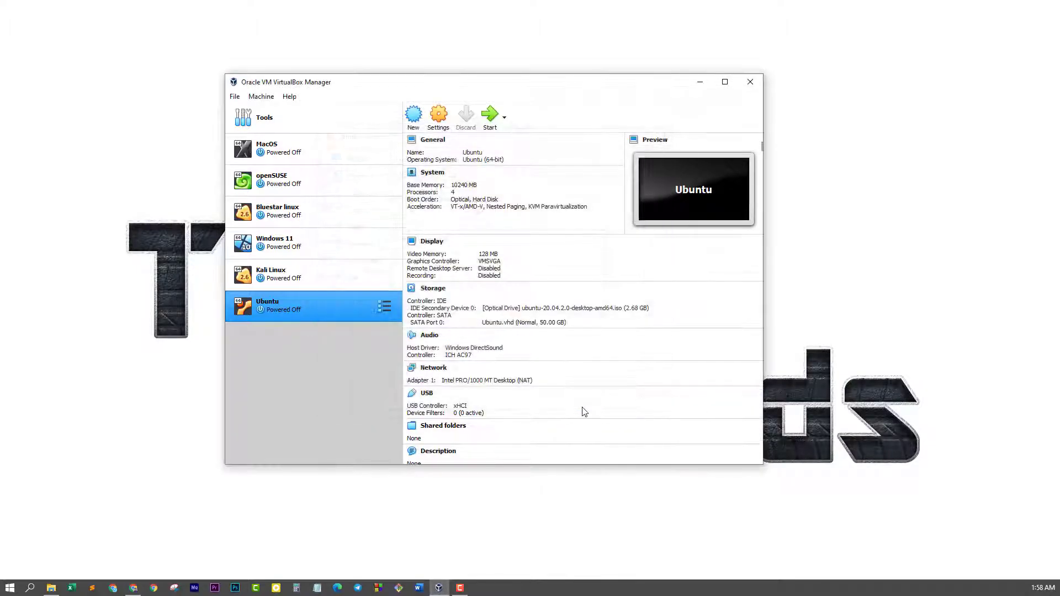
Start the Ubuntu VM and switch its window to Full-screen Mode
left_click(491, 116)
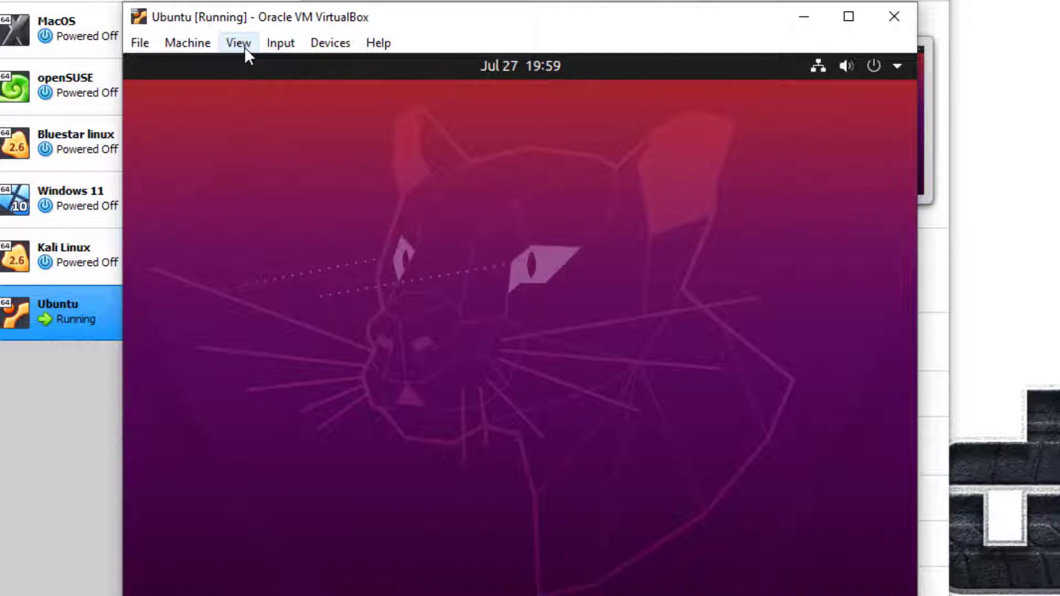
left_click(244, 46)
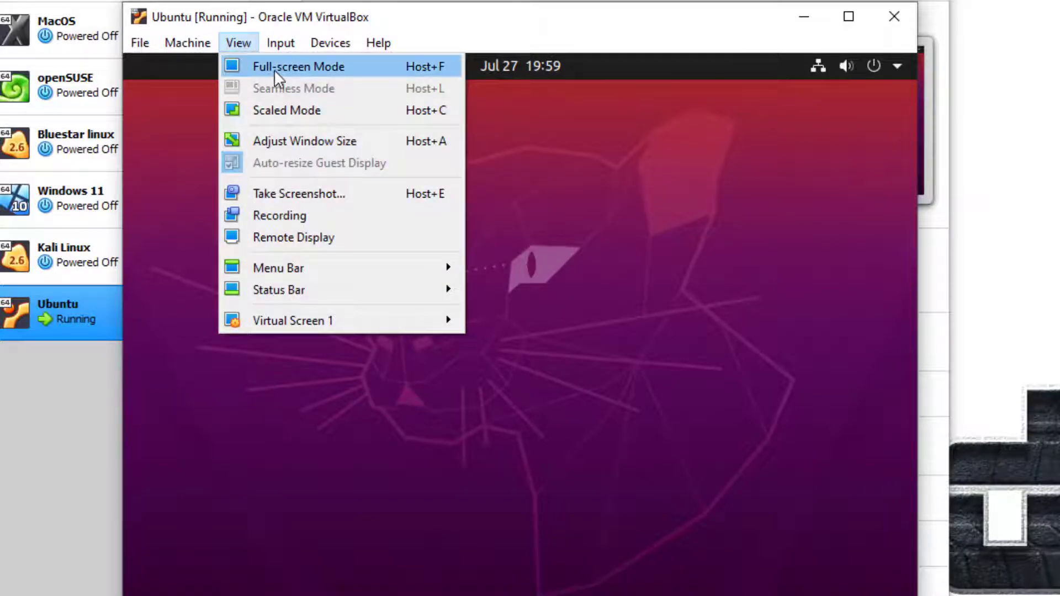
left_click(276, 67)
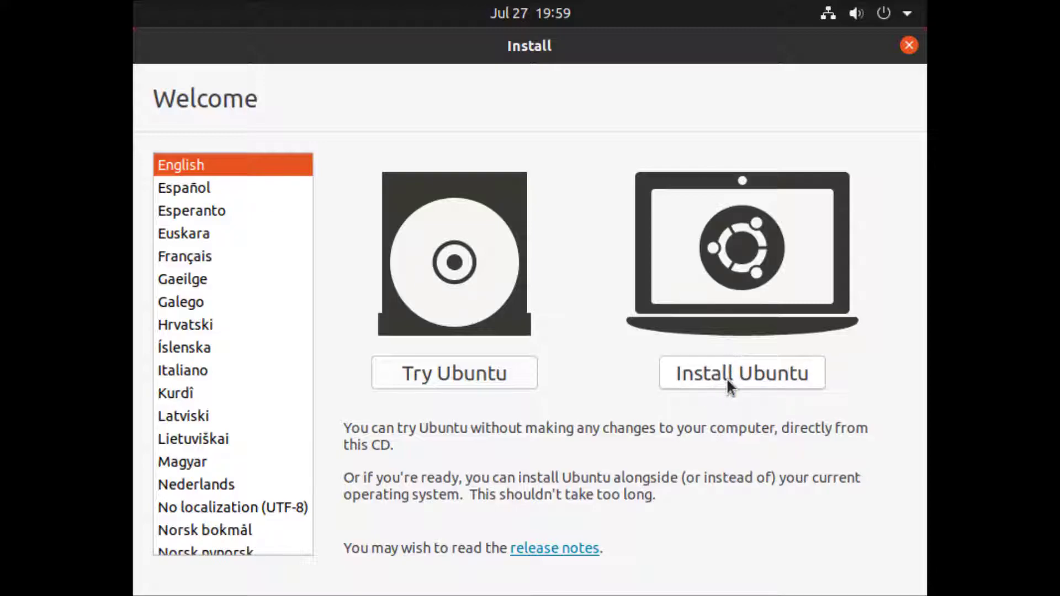
Choose Install Ubuntu and continue with the English (US) keyboard layout
left_click(759, 374)
left_click(758, 374)
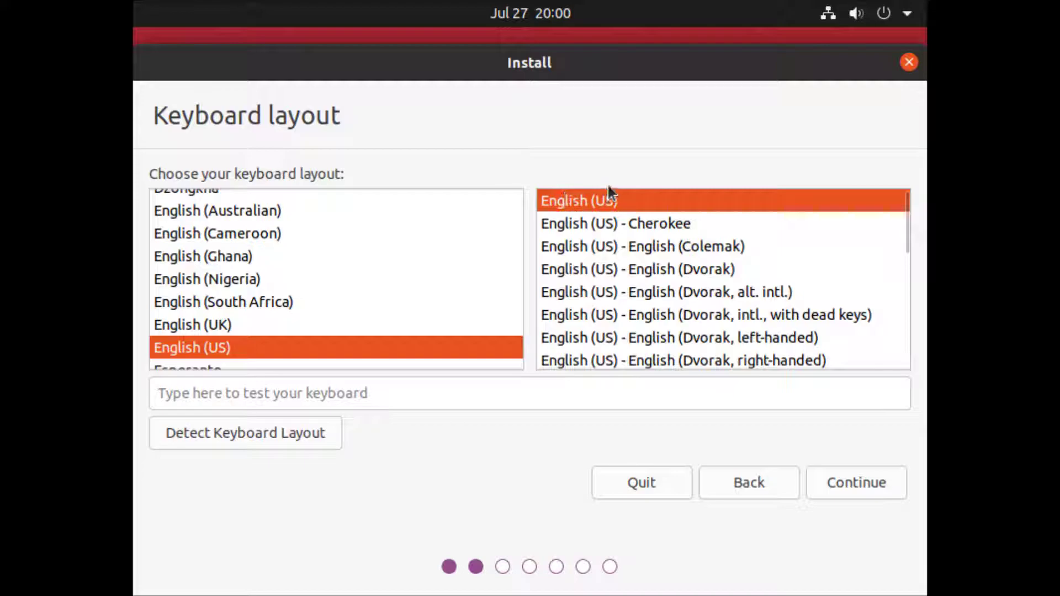
left_click(856, 485)
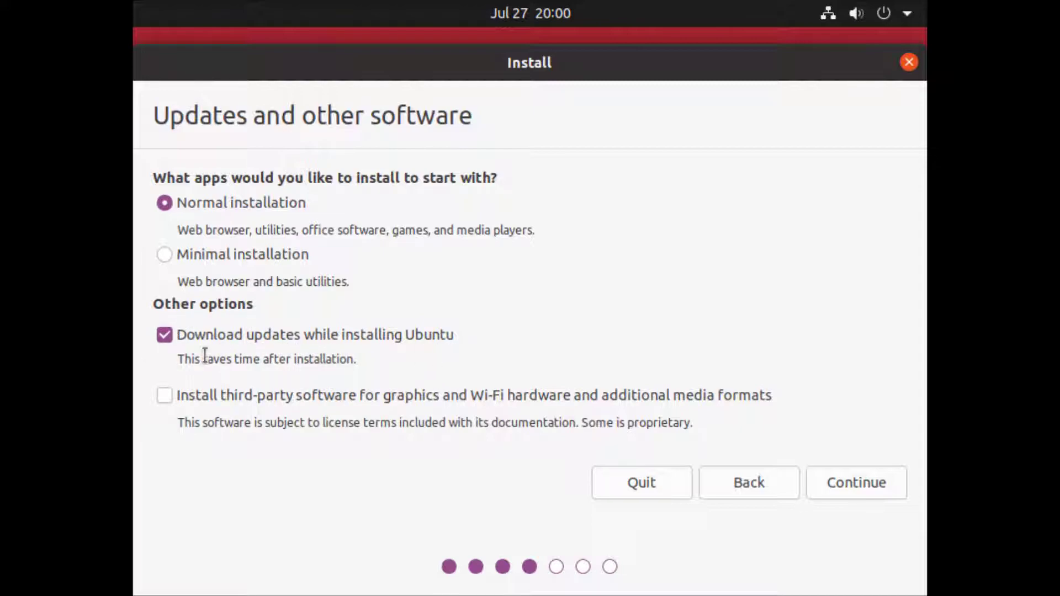
Uncheck 'Download updates while installing Ubuntu' and continue to the Installation type page
left_click(164, 333)
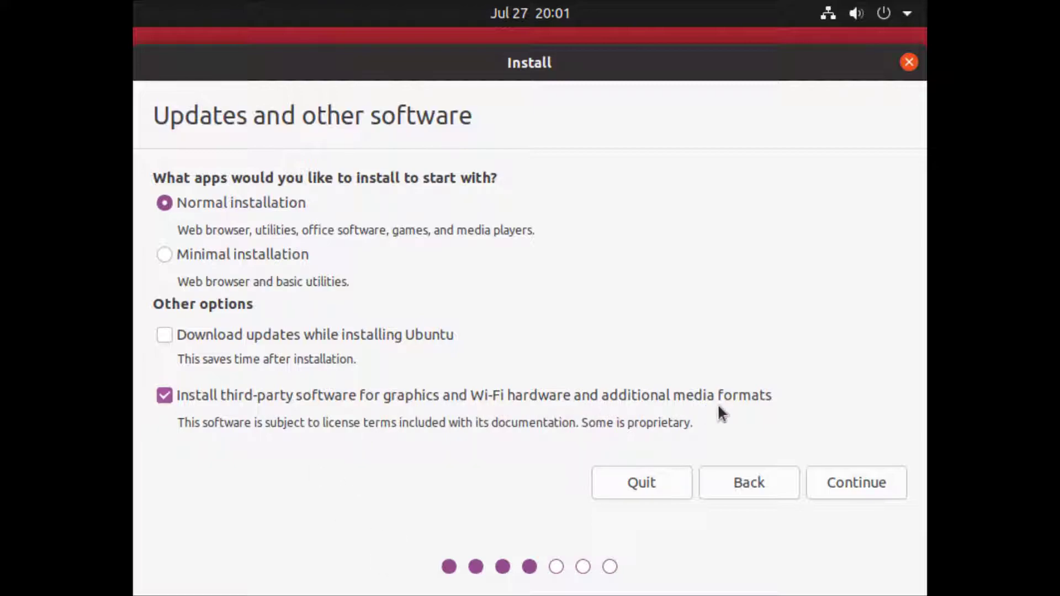
left_click(864, 485)
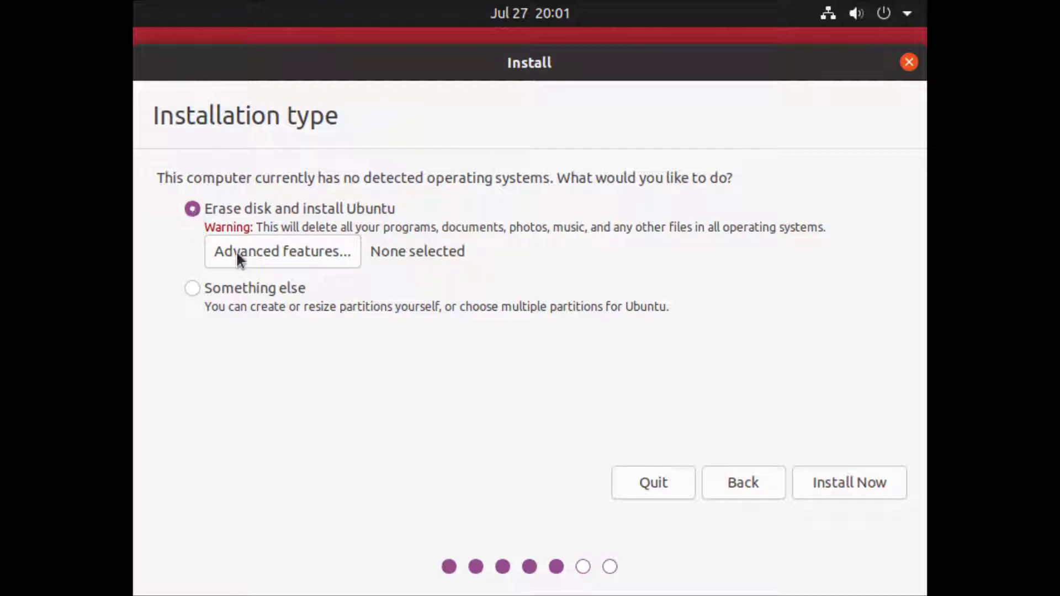
Erase the disk and install, confirm writing partition changes, and accept Dhaka as the location
left_click(833, 482)
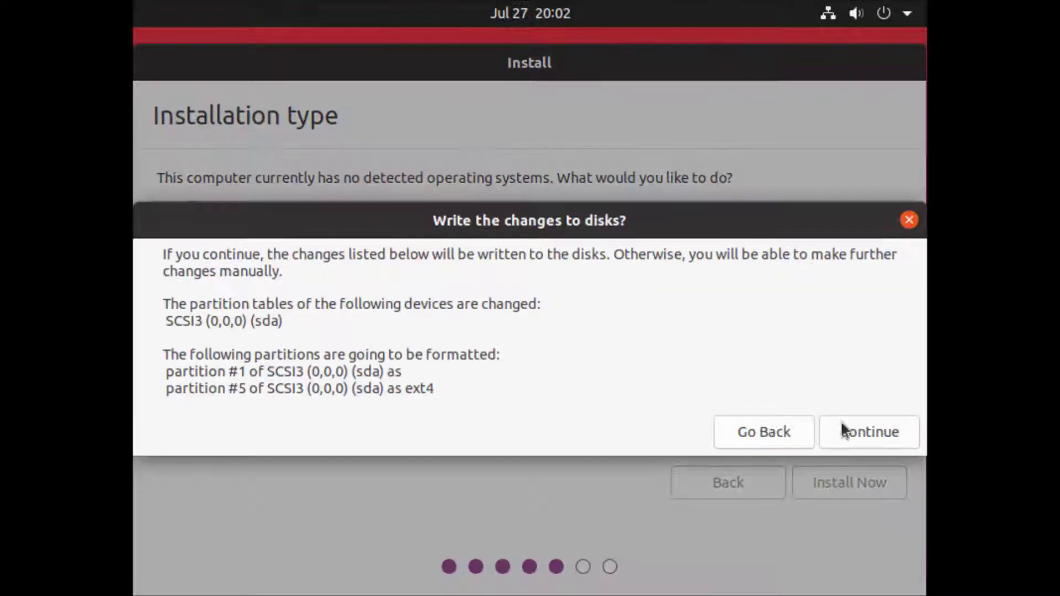
left_click(865, 436)
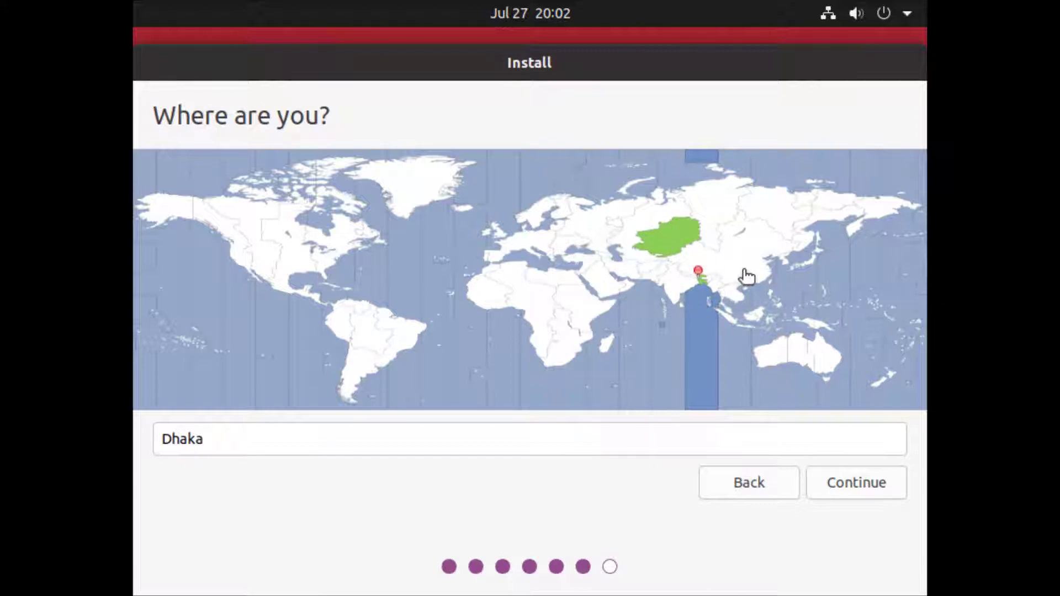
left_click(872, 481)
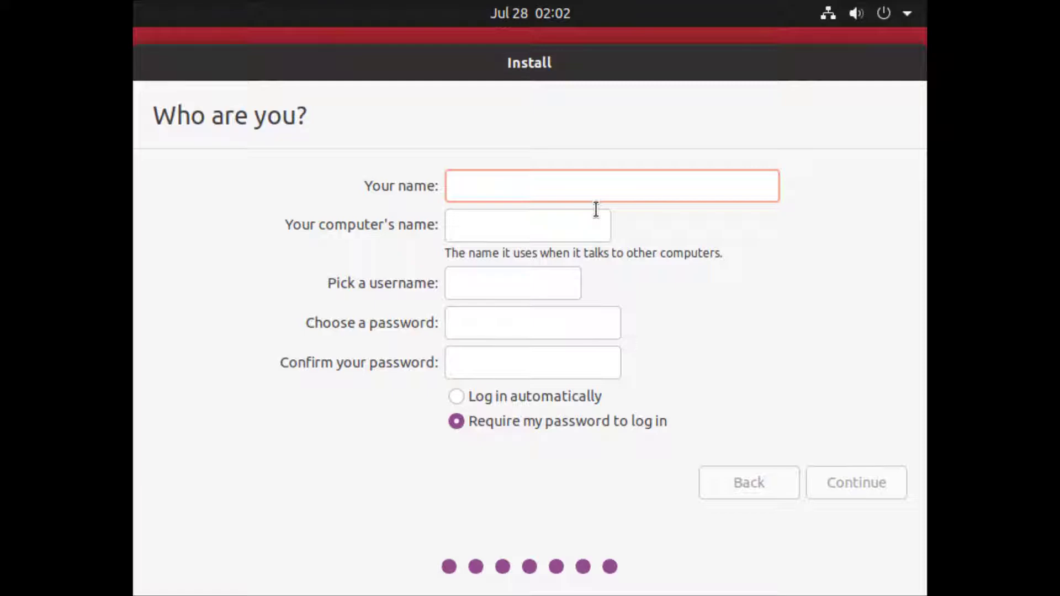
Enter the user's full name, remove '-VirtualBox' from the computer name, and enter the account password
type("Tech Trends")
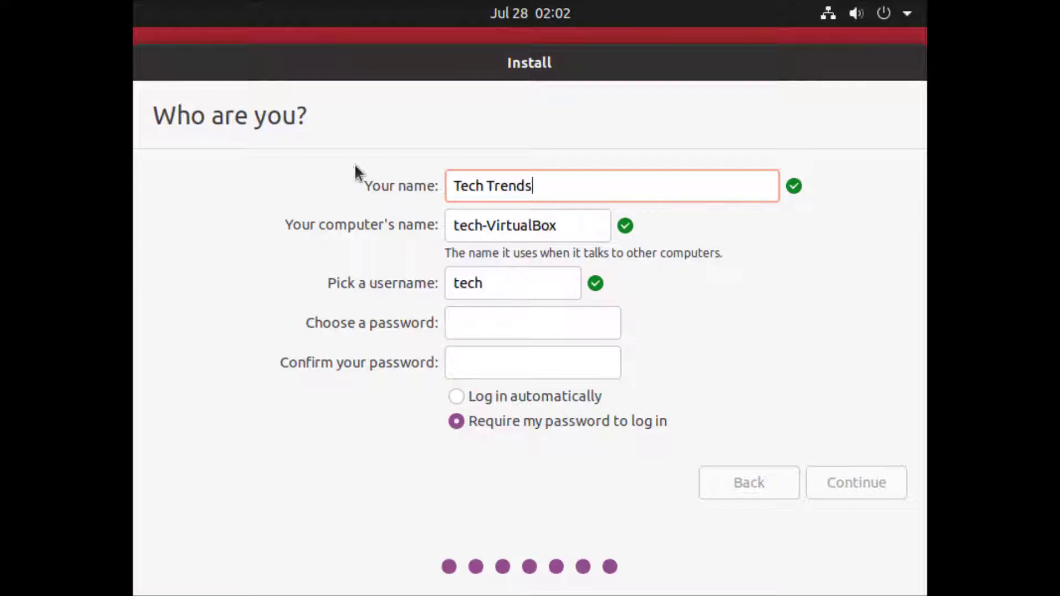
left_click_drag(563, 221, 484, 219)
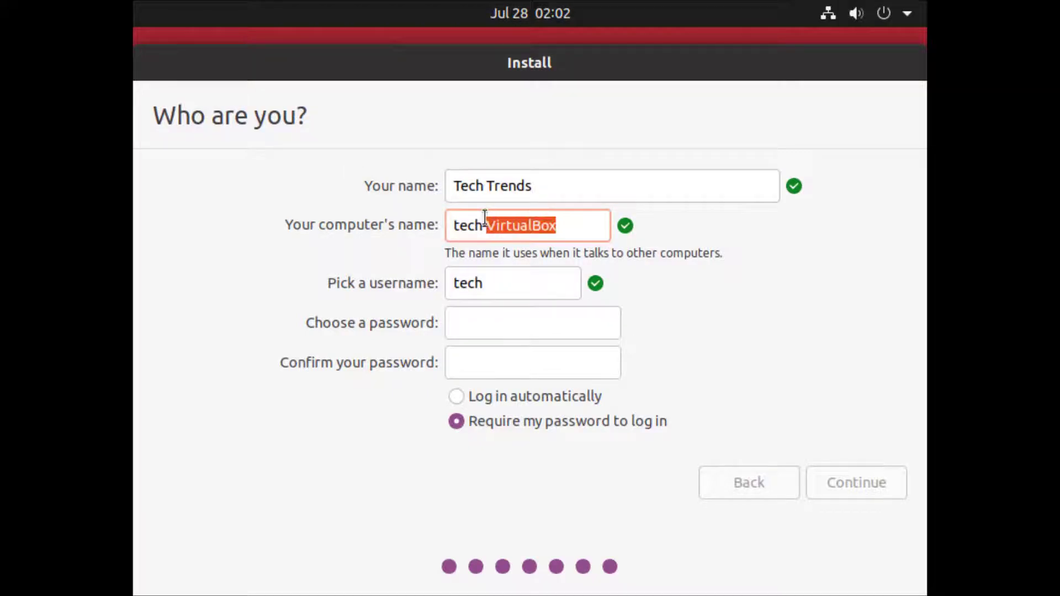
key("BackSpace")
left_click(485, 327)
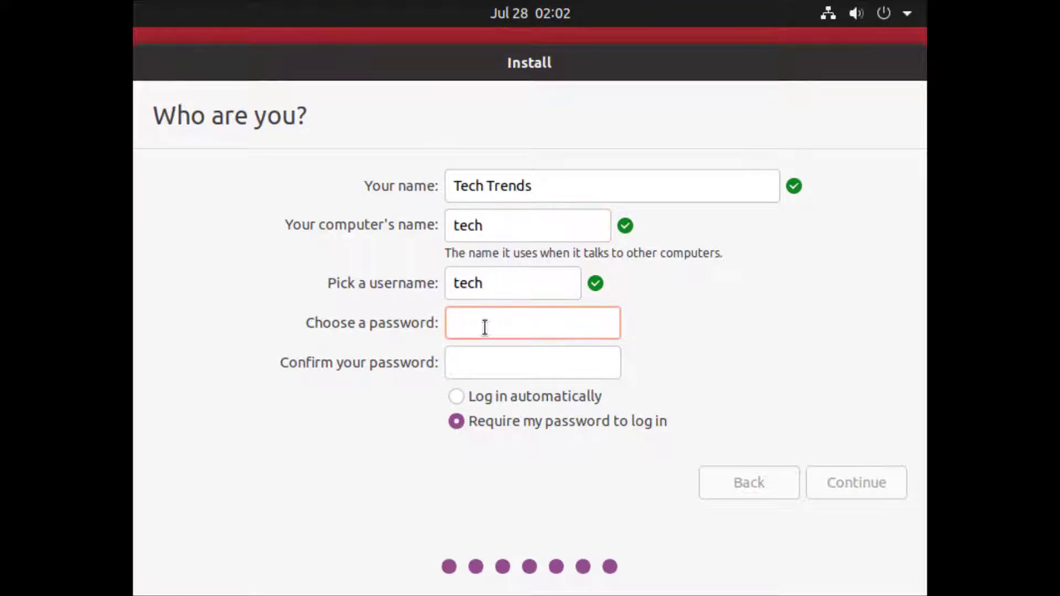
type("1234")
key("Tab")
type("1234")
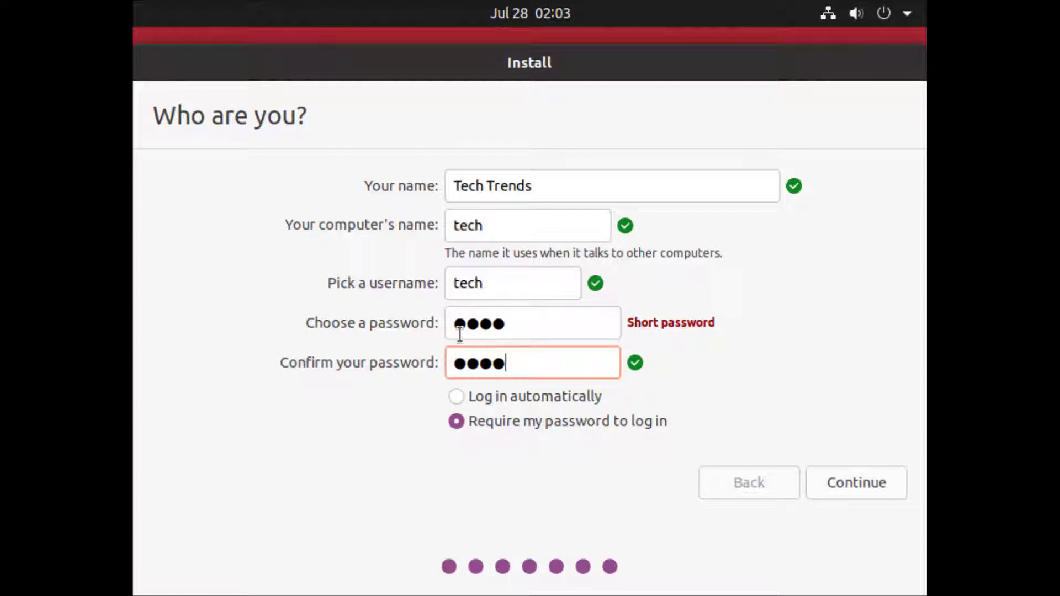
Start copying files, page through the installer slideshow, and restart once installation completes
left_click(856, 484)
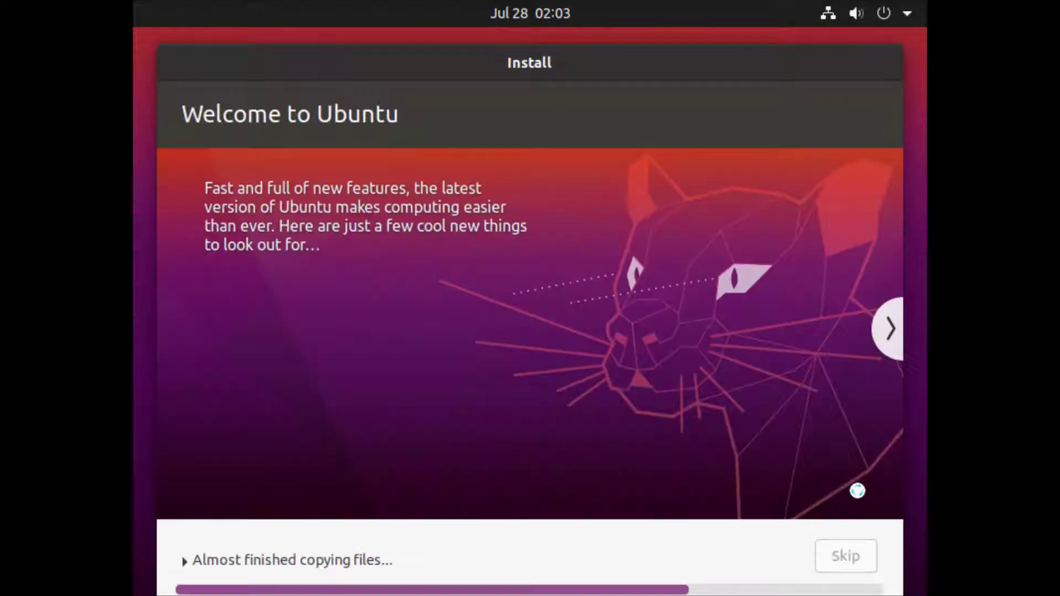
left_click_drag(467, 60, 472, 36)
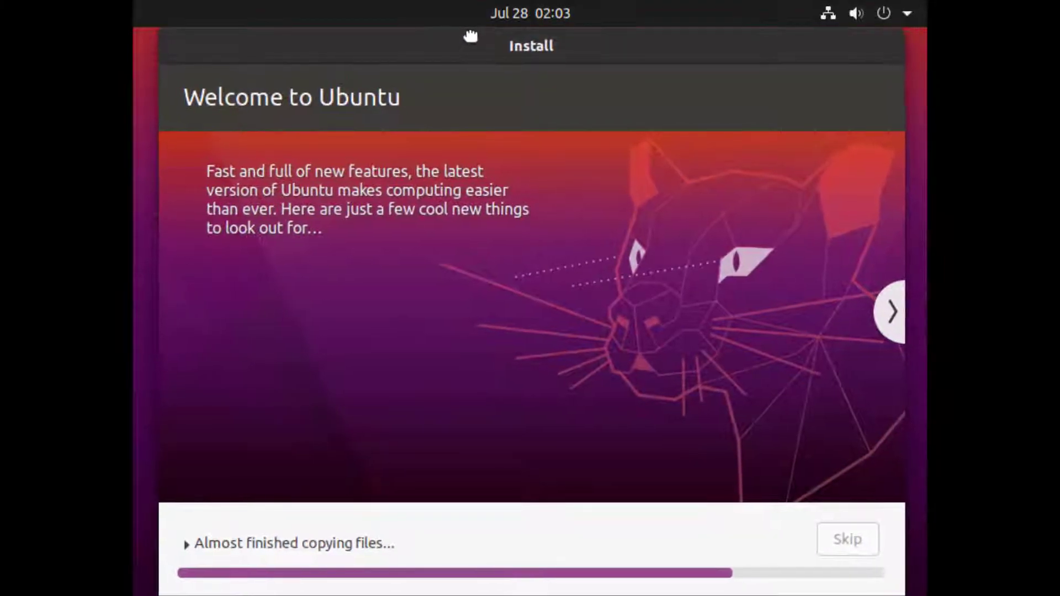
left_click(890, 310)
left_click(890, 310)
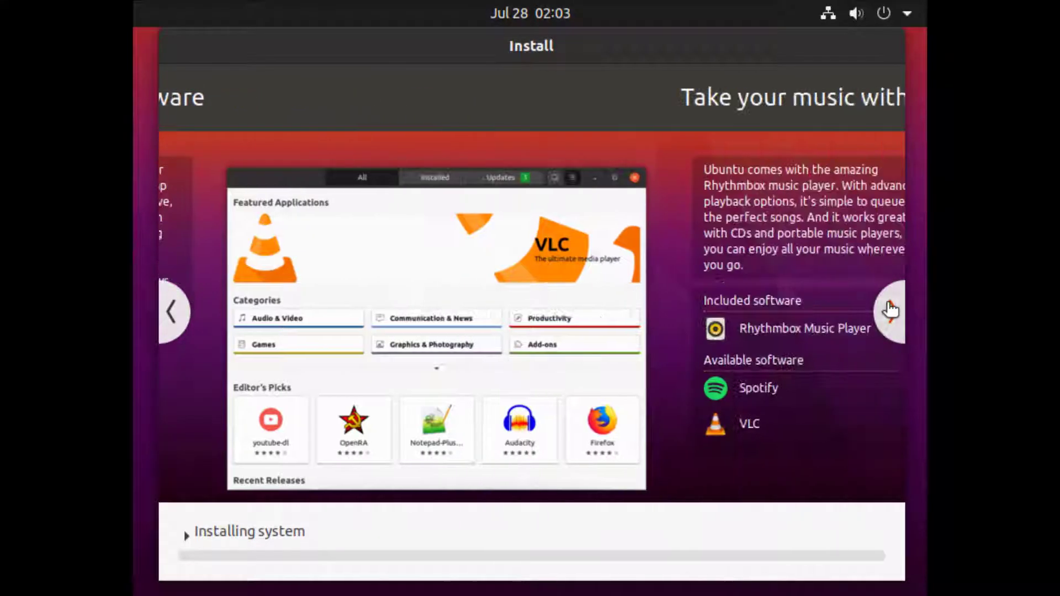
left_click(890, 311)
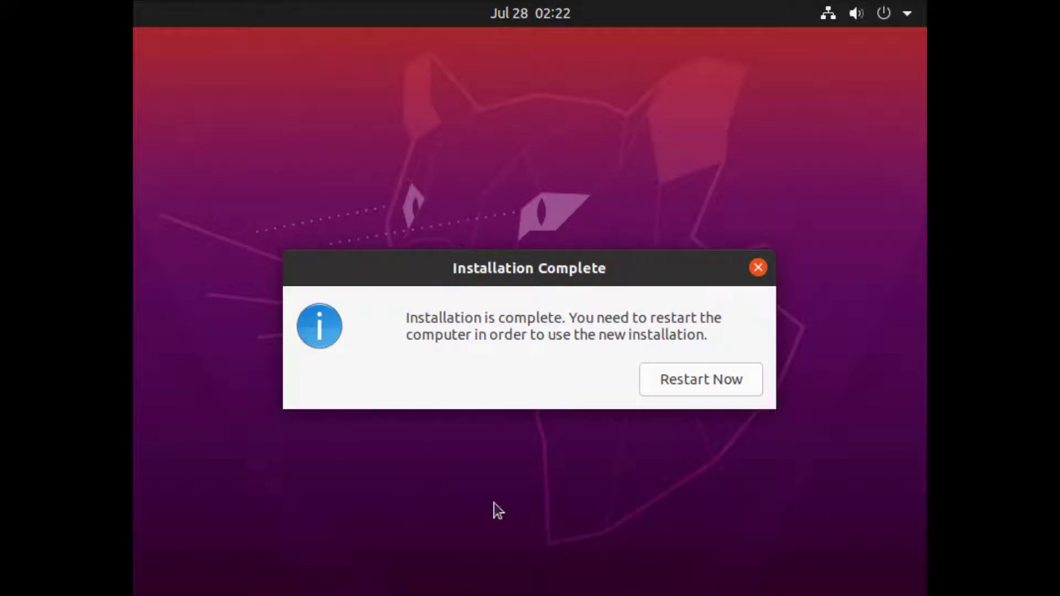
left_click(694, 381)
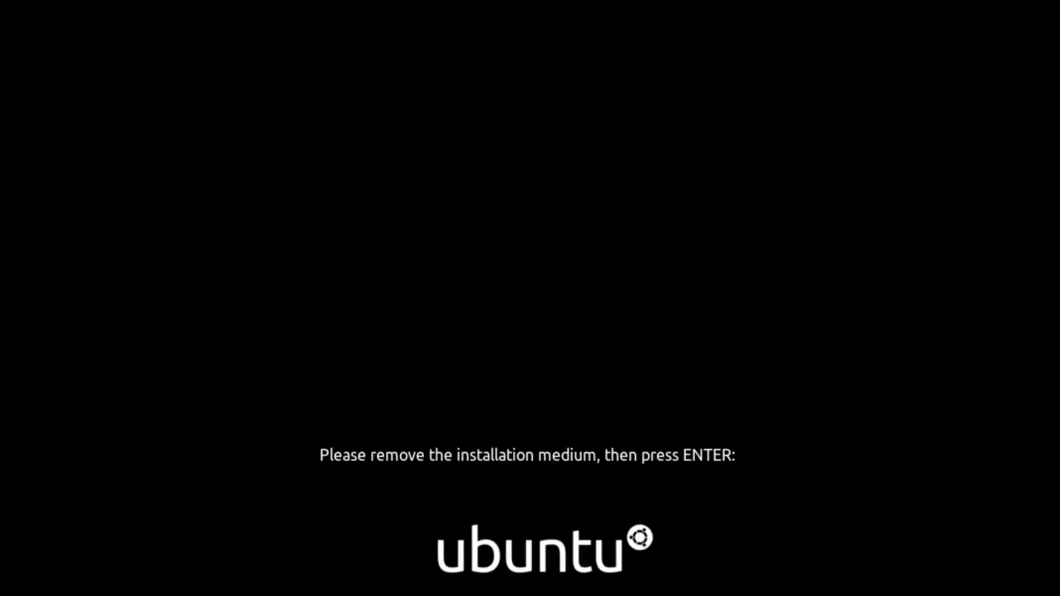
Continue past the remove-medium prompt and select the new user on the Ubuntu login screen
key("Return")
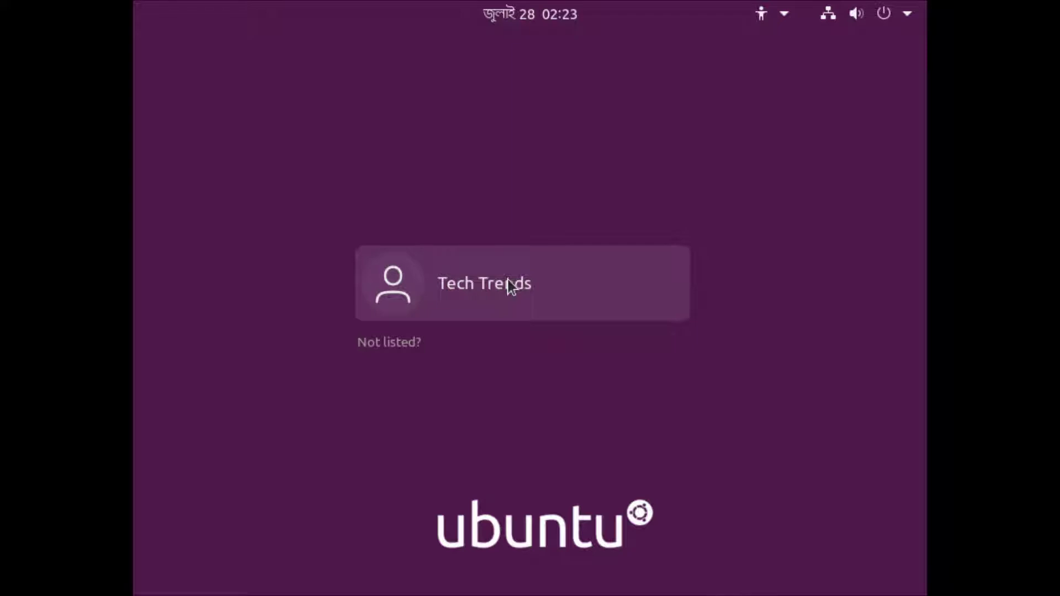
left_click(525, 299)
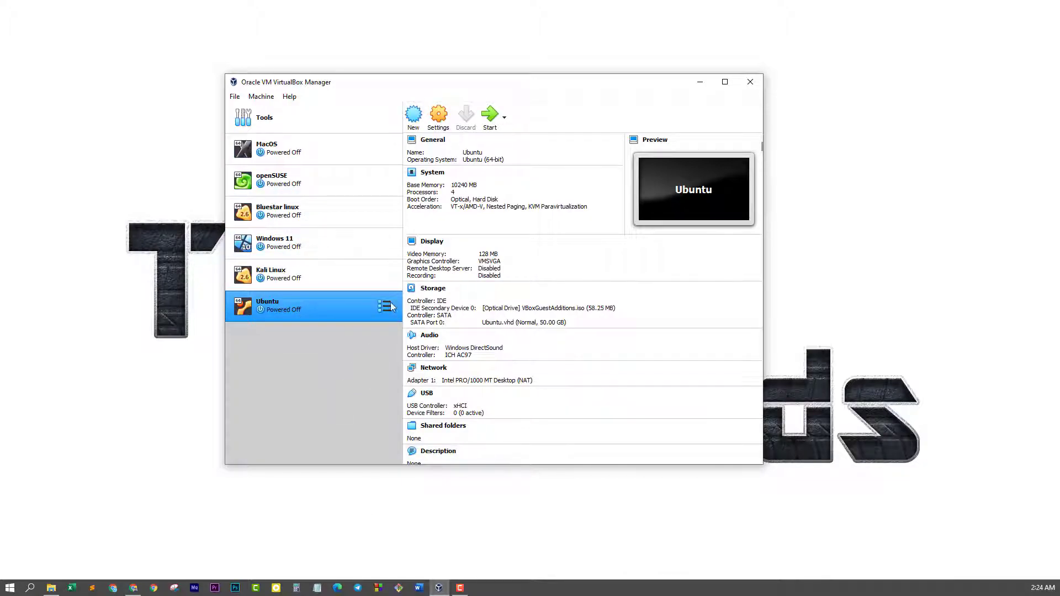
Detach the VBoxGuestAdditions.iso optical drive in Storage settings, leaving only Ubuntu.vhd attached
left_click(437, 117)
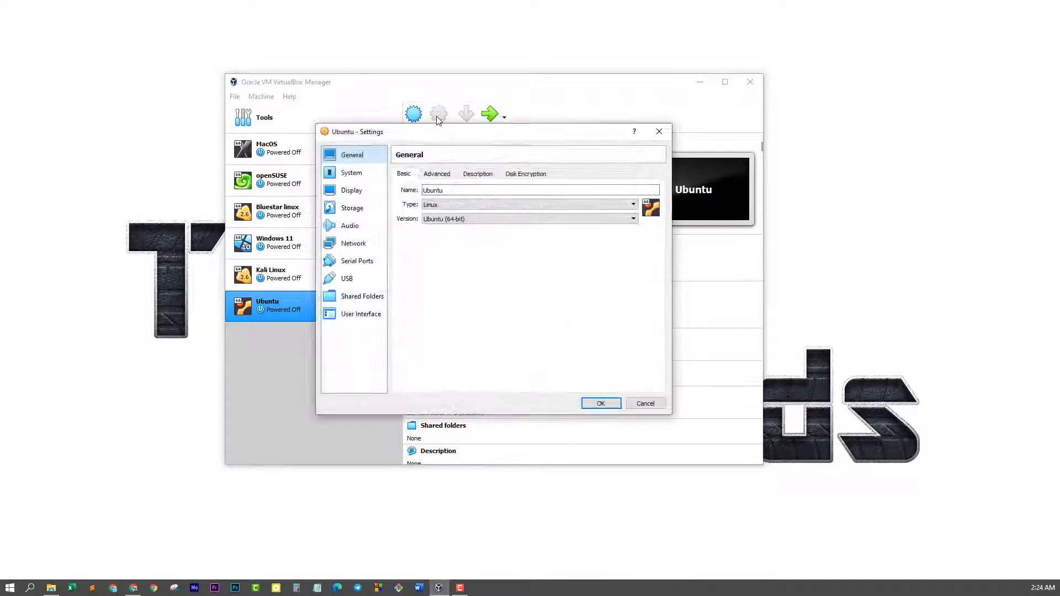
left_click(352, 208)
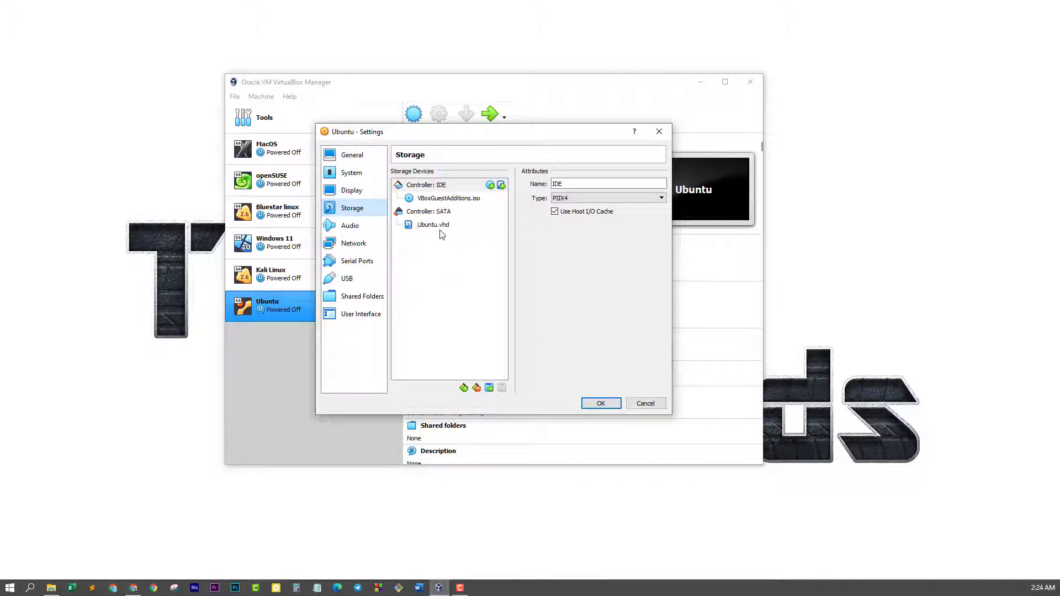
left_click(431, 200)
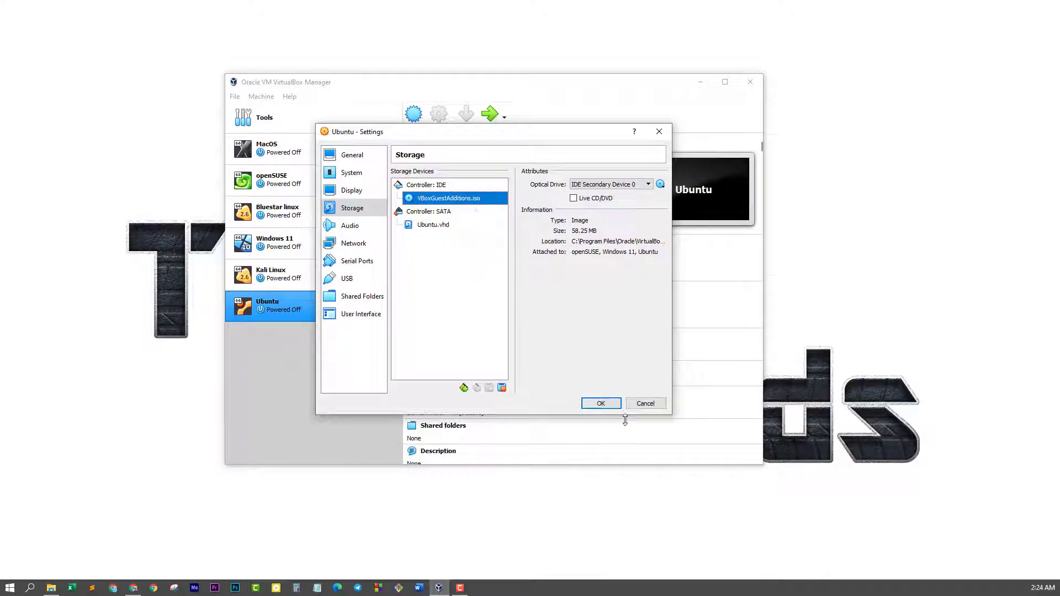
left_click(501, 387)
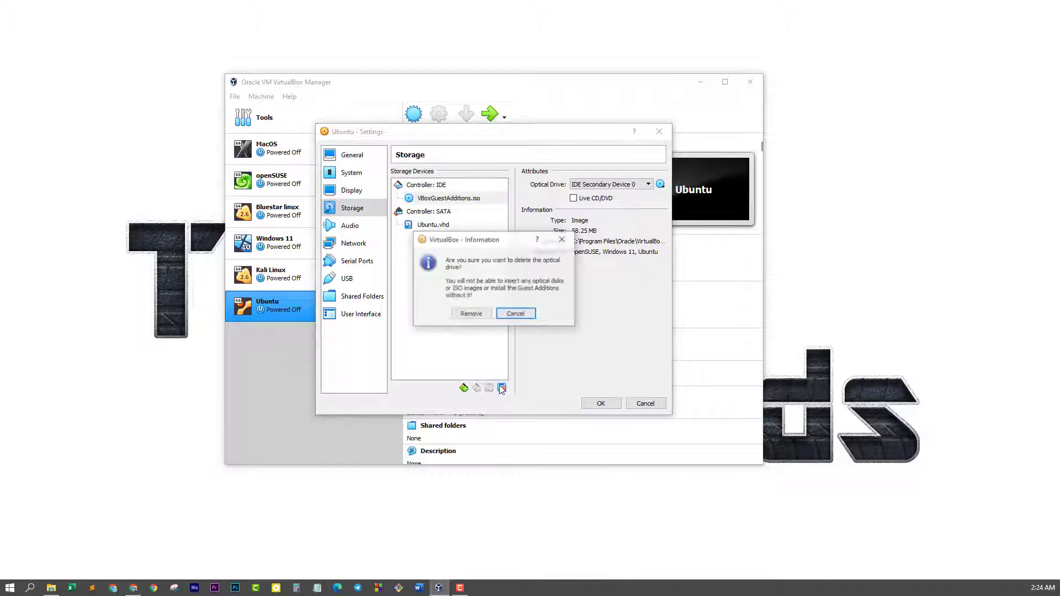
left_click(471, 315)
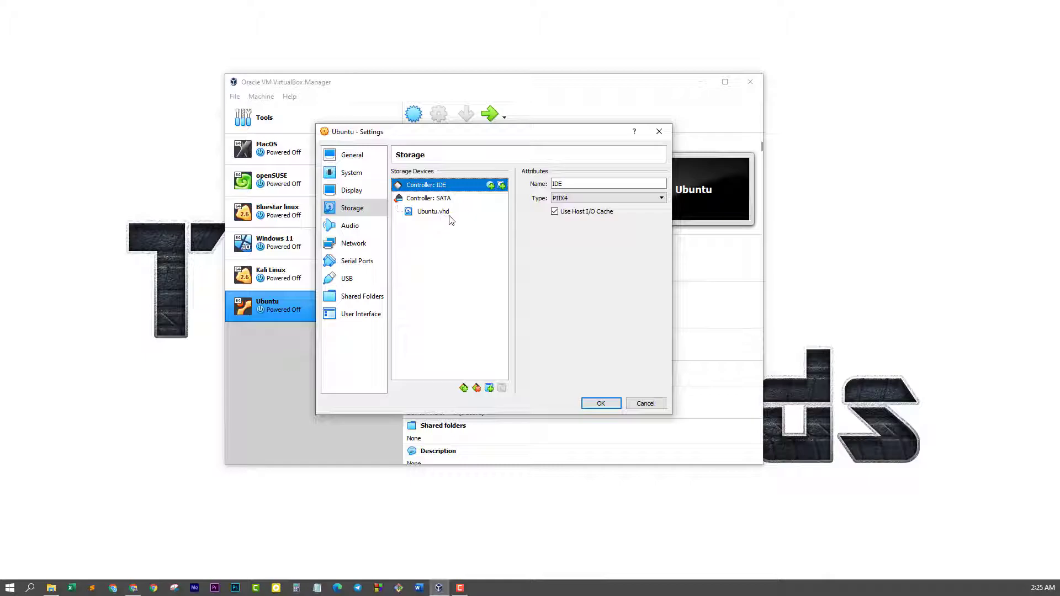
left_click(599, 404)
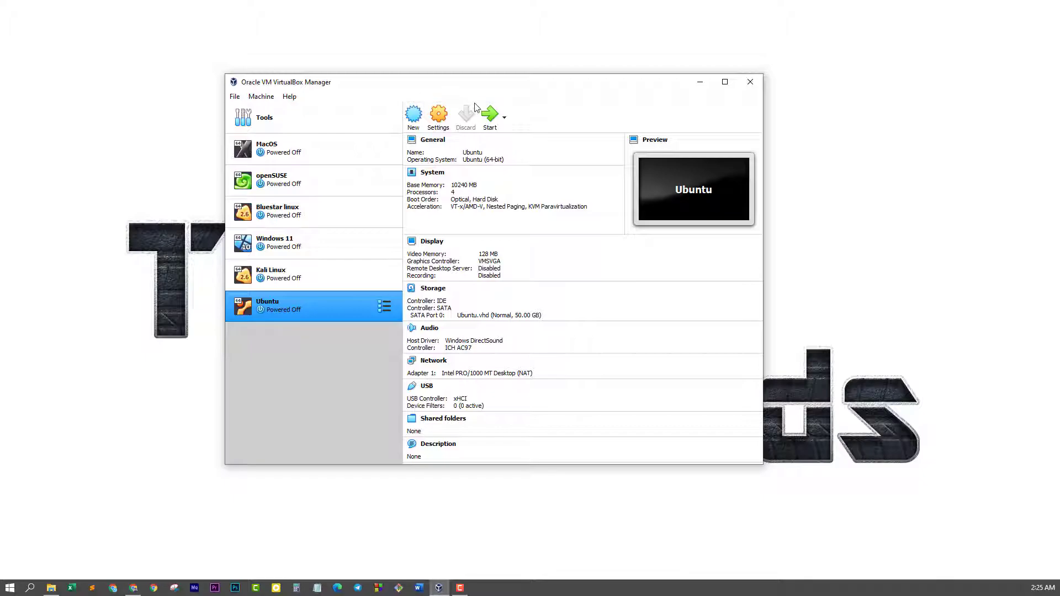
Start the Ubuntu VM and log in to the user account with its password
left_click(490, 115)
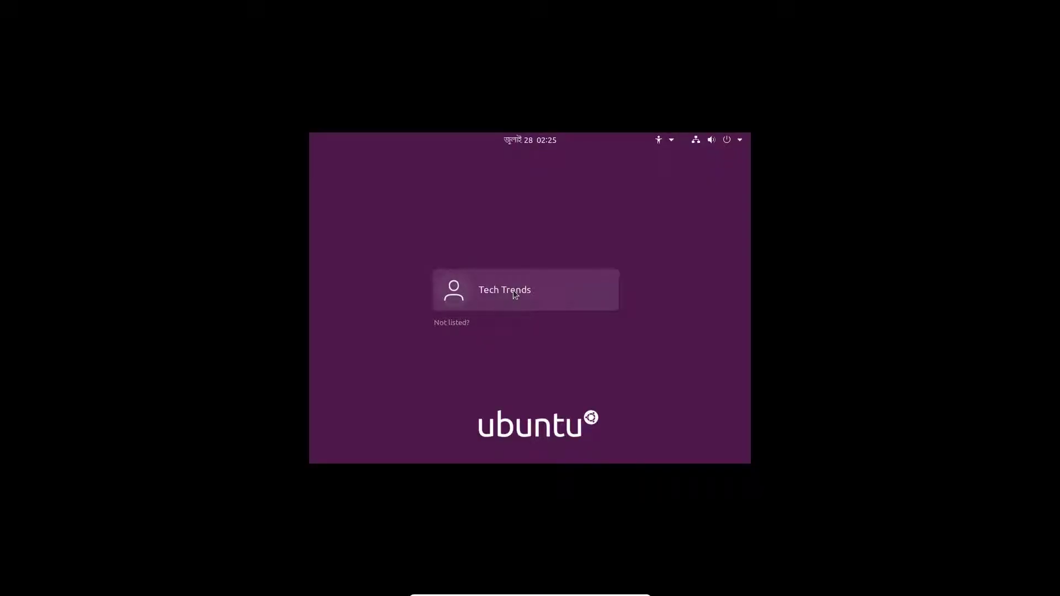
left_click(513, 291)
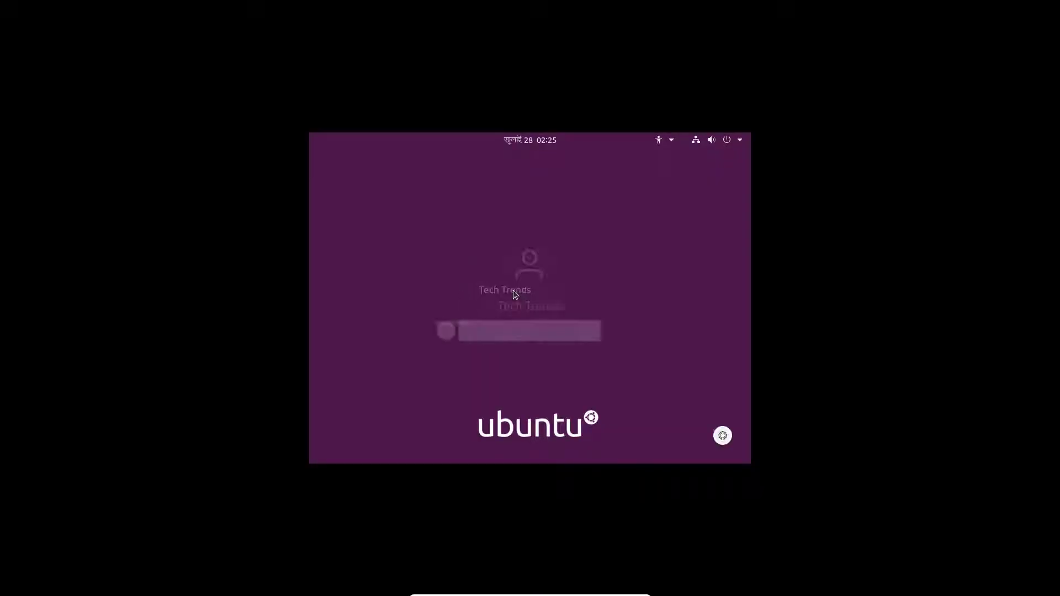
type("*****")
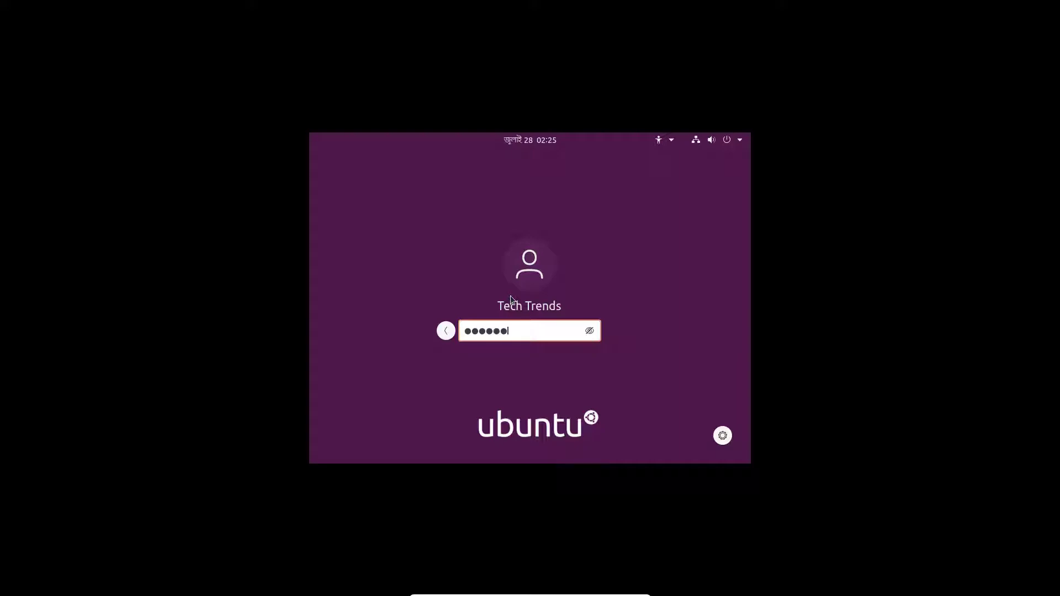
type("*")
key("BackSpace")
key("BackSpace")
key("BackSpace")
key("BackSpace")
key("BackSpace")
key("BackSpace")
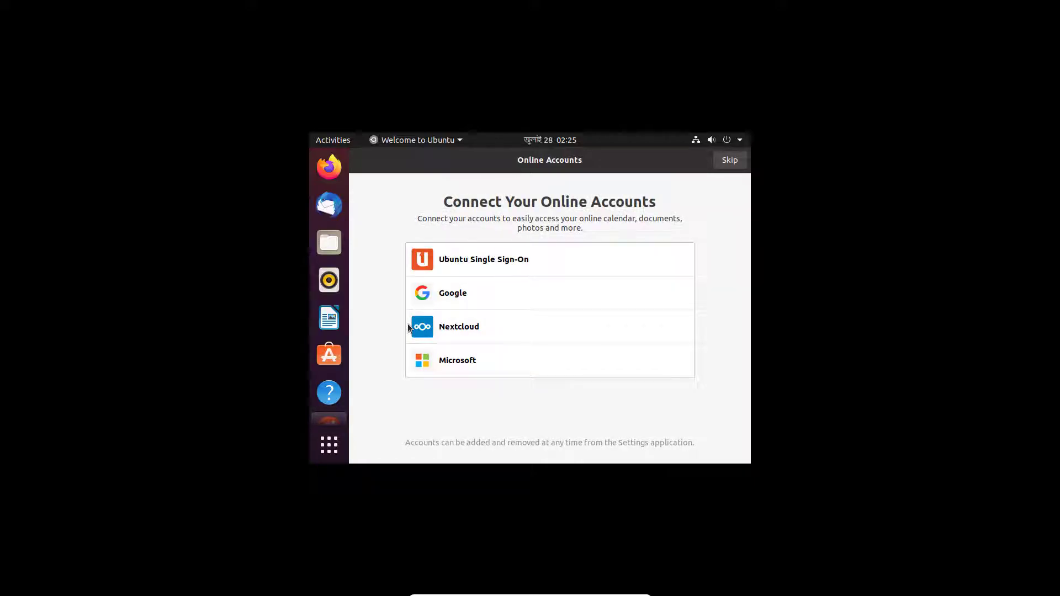
Skip the online accounts and Livepatch welcome pages, then launch Settings from an Activities search
left_click(730, 160)
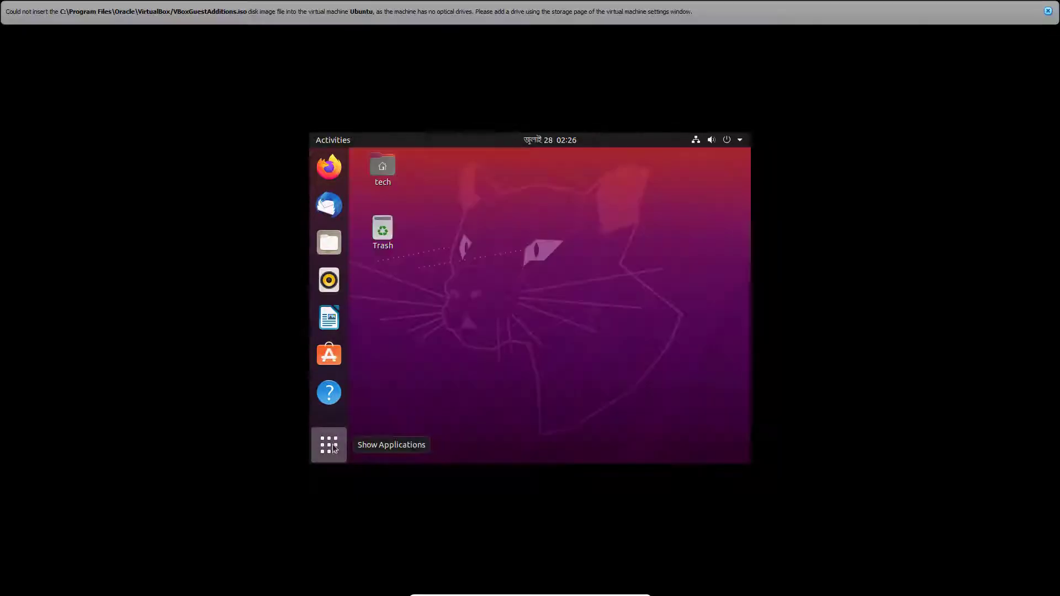
left_click(329, 445)
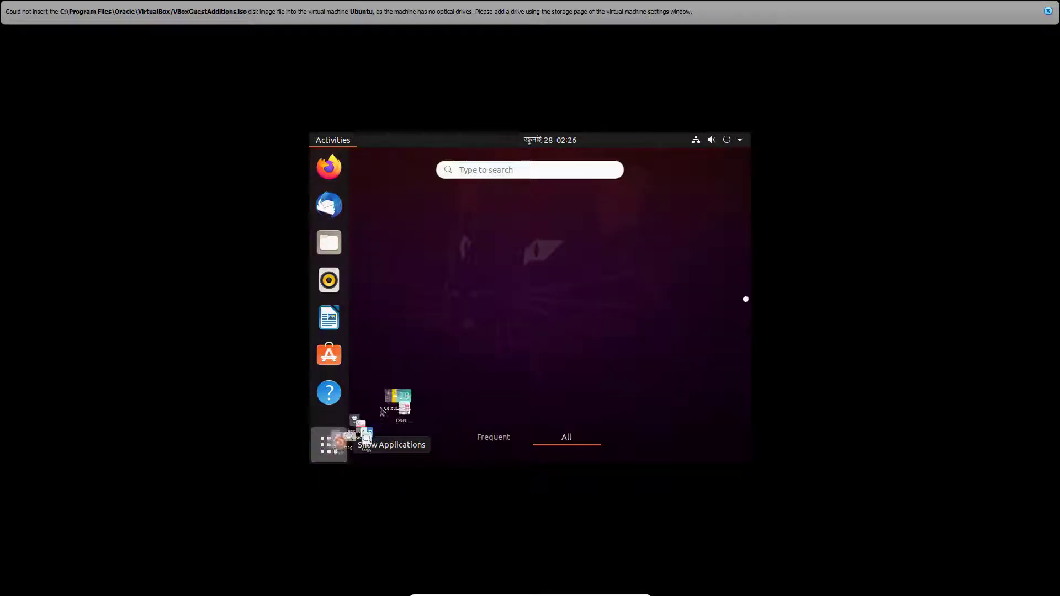
left_click(556, 167)
type("settl")
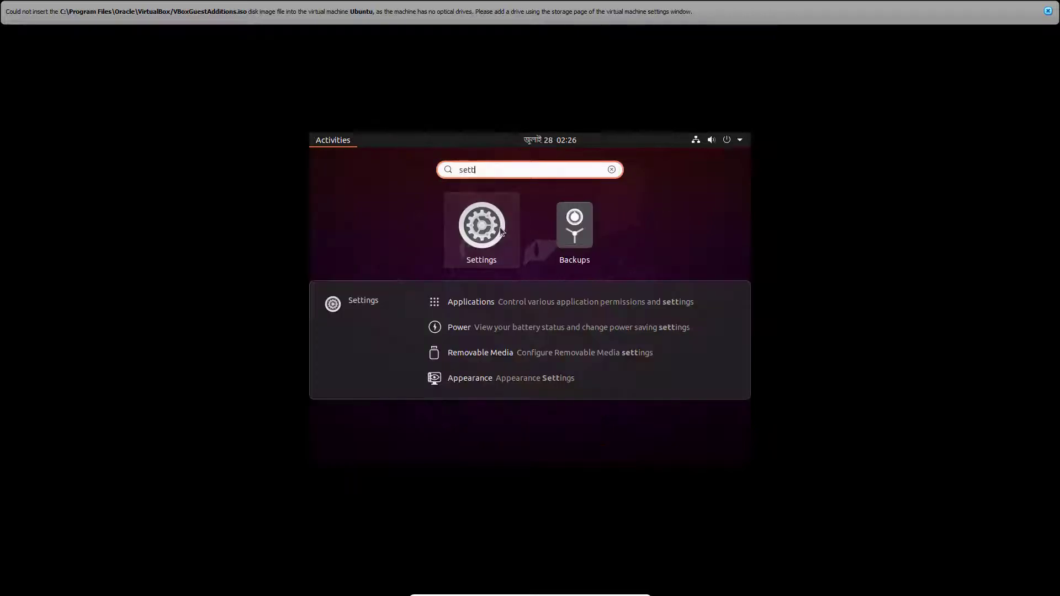
left_click(500, 228)
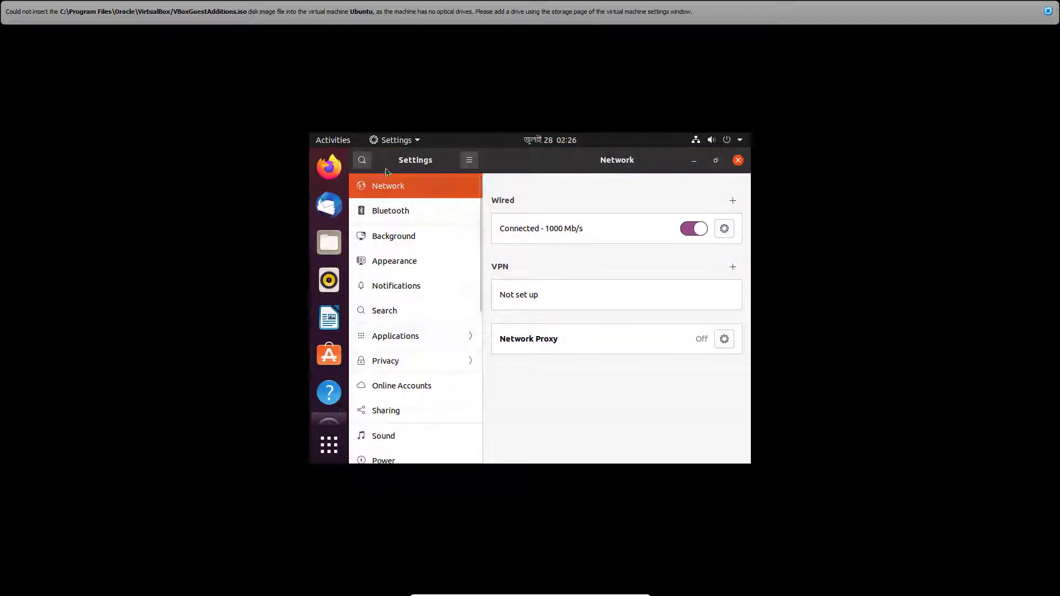
In Displays, pick 1360 × 768 (16:9) from the resolution list
scroll(397, 396, "down", 5)
scroll(397, 395, "down", 1)
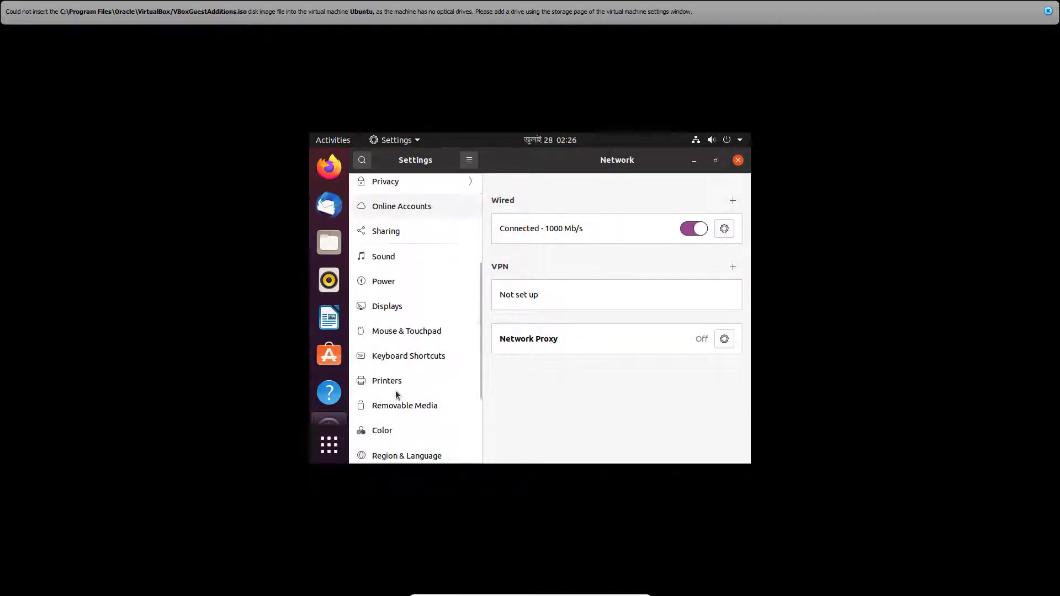
left_click(394, 307)
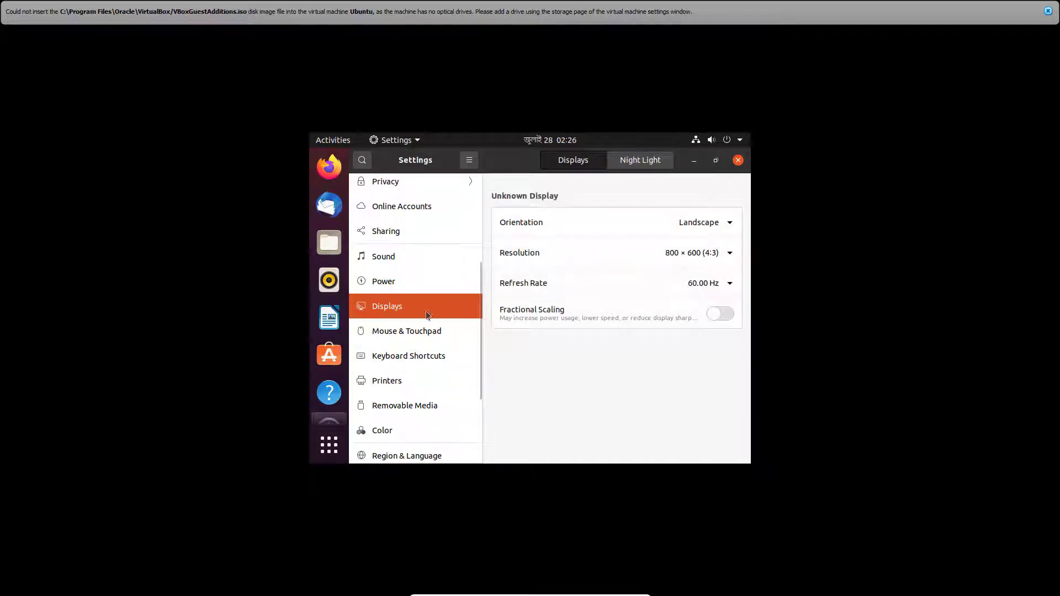
left_click(730, 252)
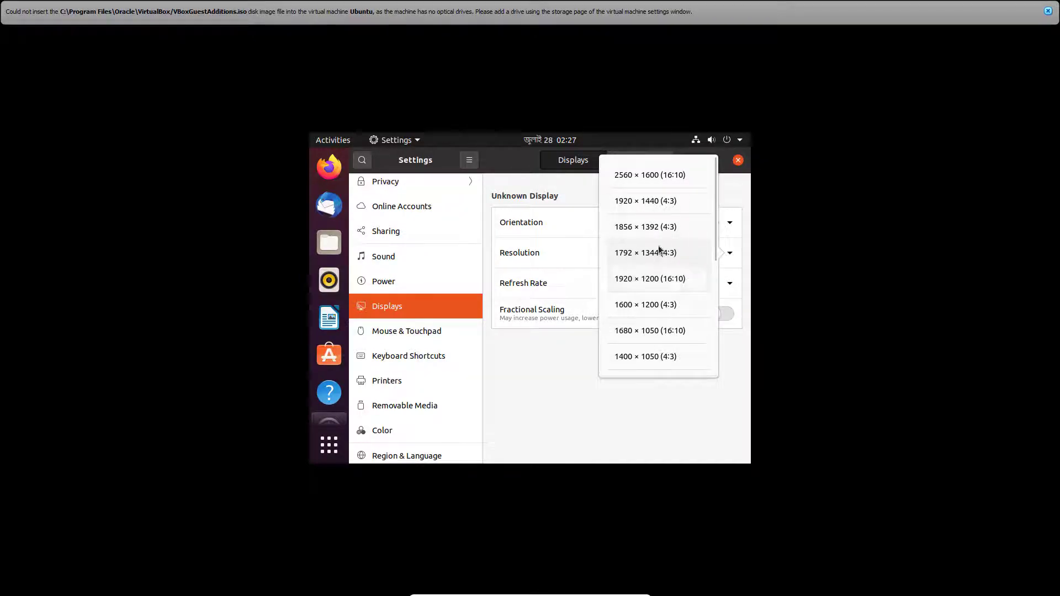
scroll(660, 254, "down", 2)
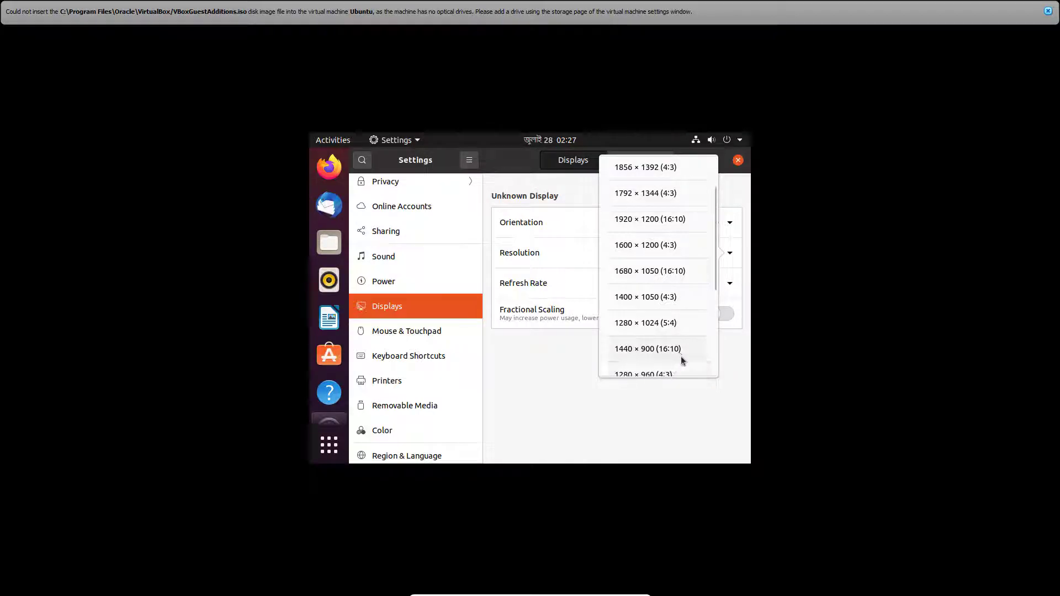
scroll(682, 360, "down", 4)
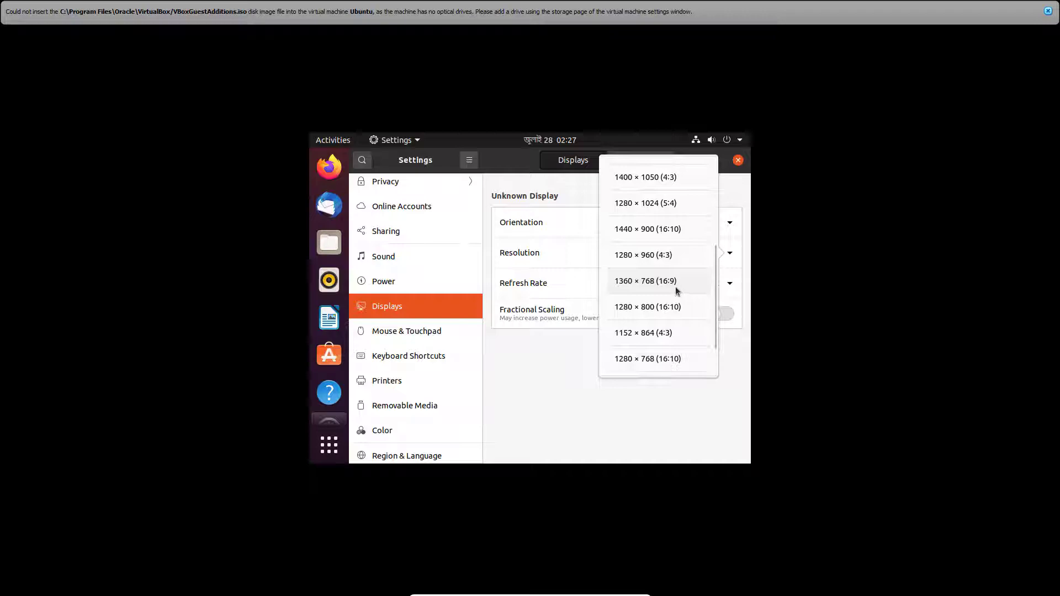
scroll(645, 285, "down", 2)
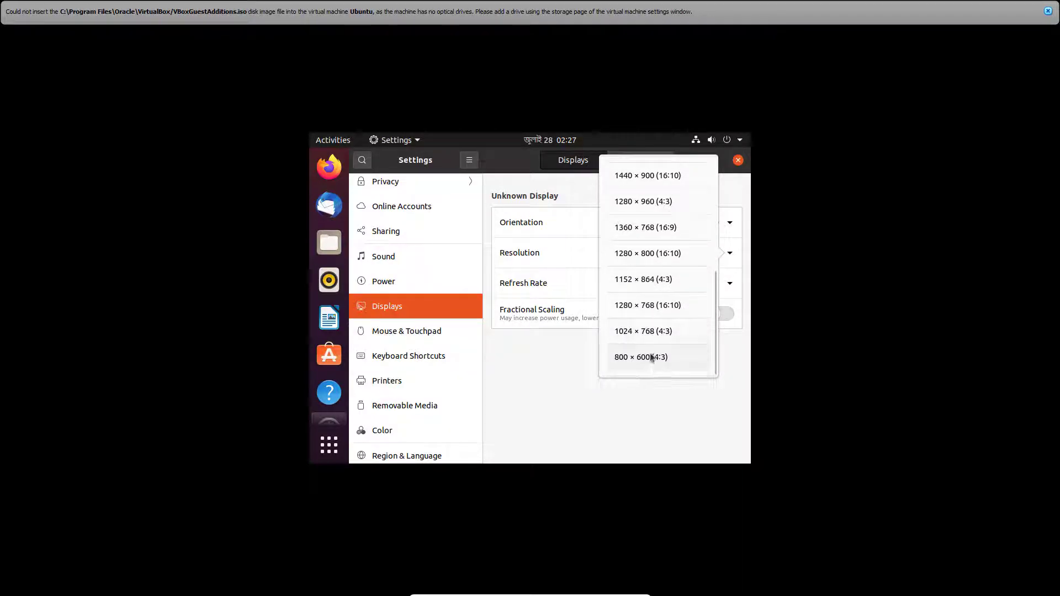
scroll(619, 328, "up", 1)
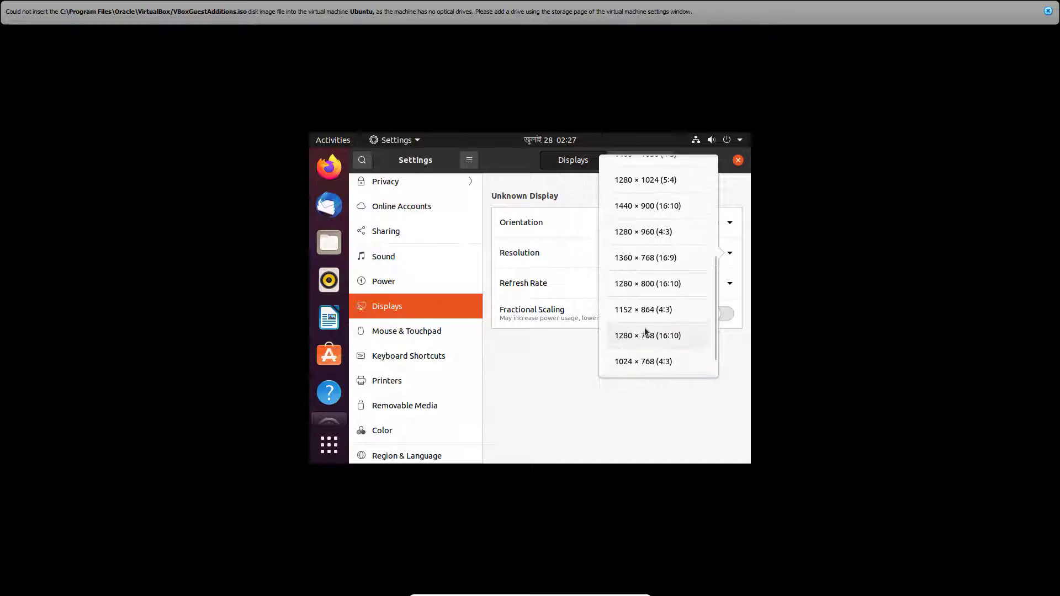
scroll(644, 326, "up", 1)
left_click(645, 287)
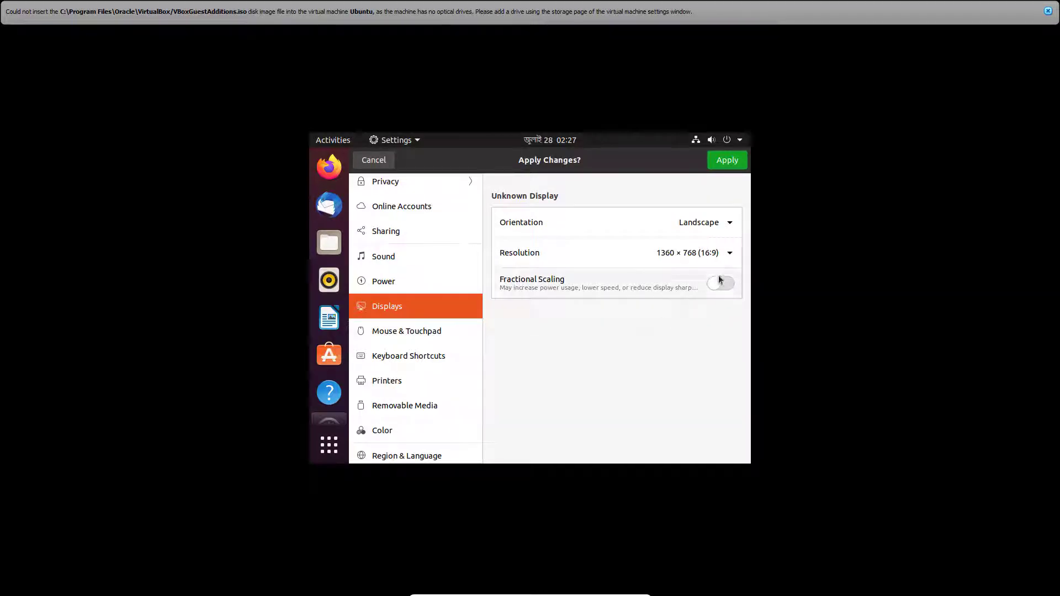
Apply and keep the 1360 × 768 resolution, then expand the system menu's Power Off / Log Out options
left_click(720, 162)
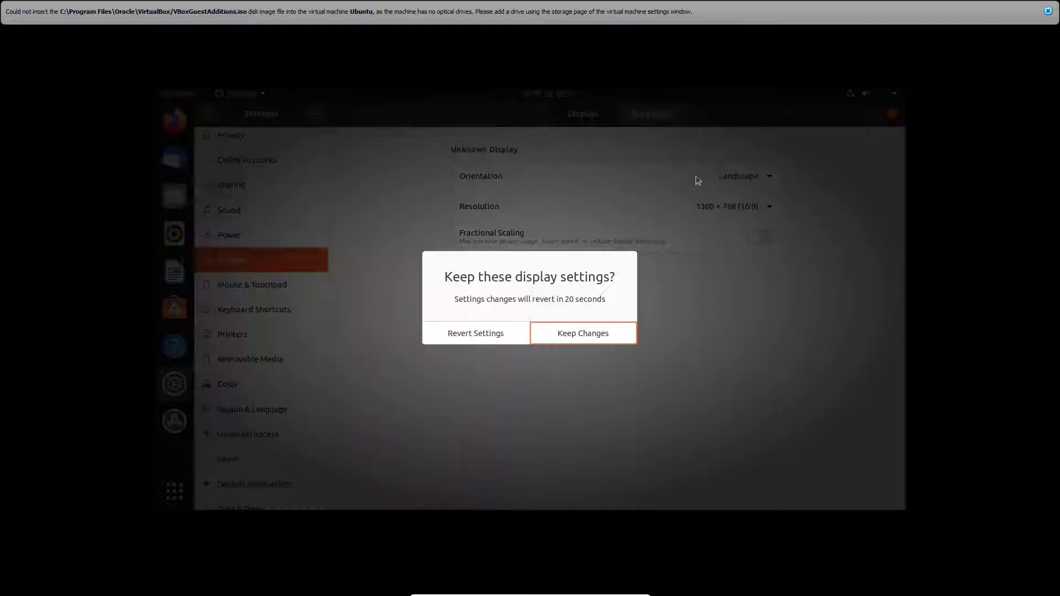
left_click(578, 334)
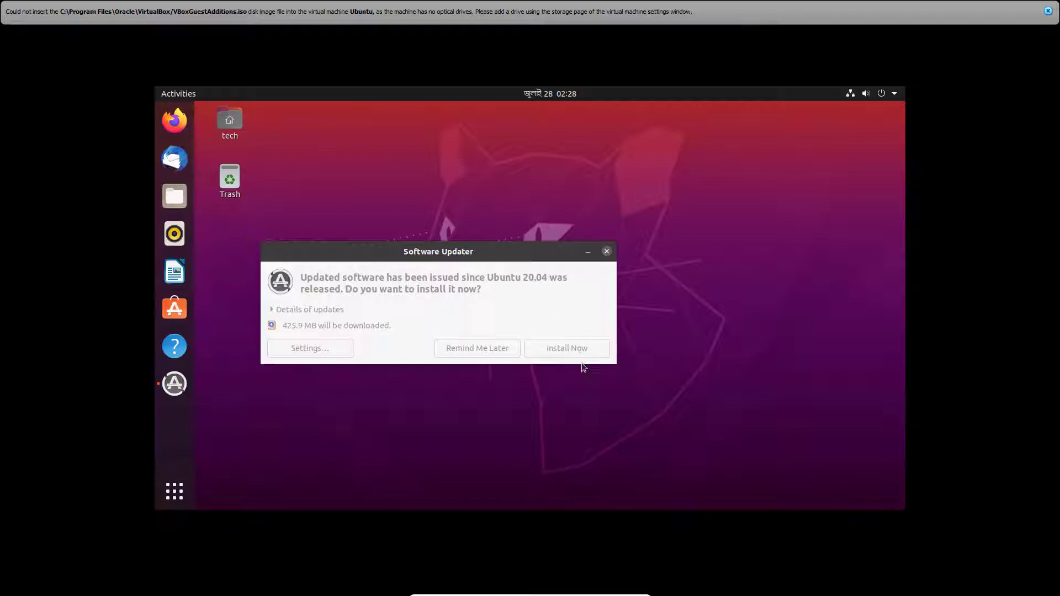
left_click(894, 94)
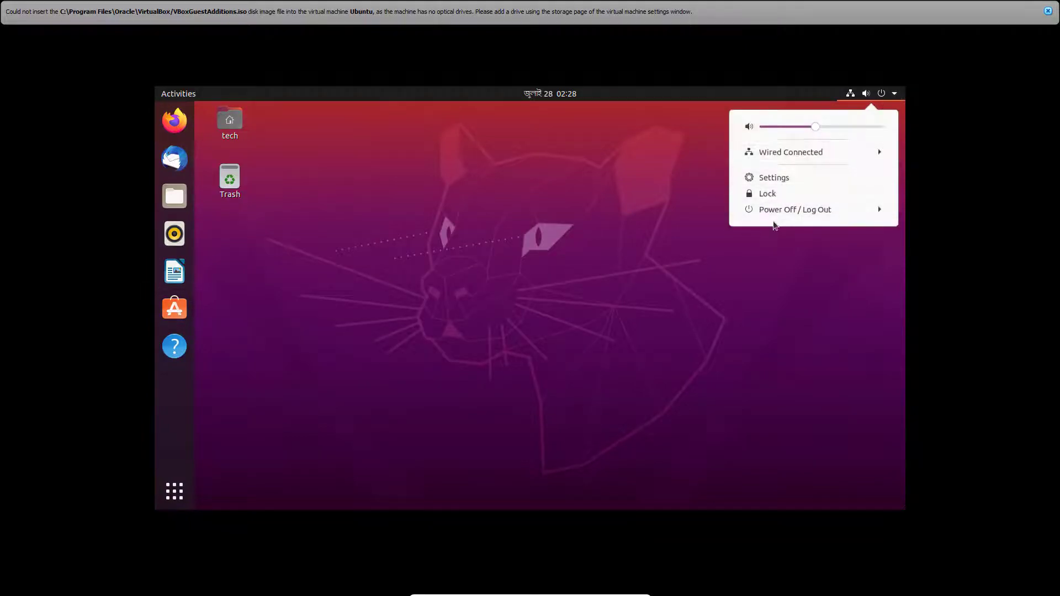
left_click(795, 210)
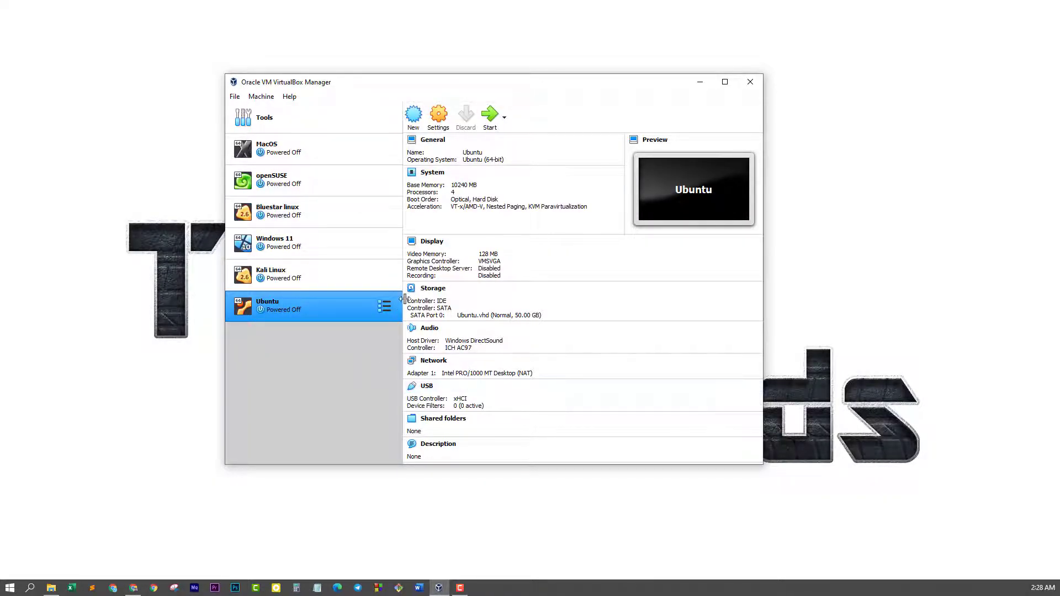
Change the Ubuntu VM's graphics controller to VBoxVGA in Display settings, save, and start the machine
left_click(439, 116)
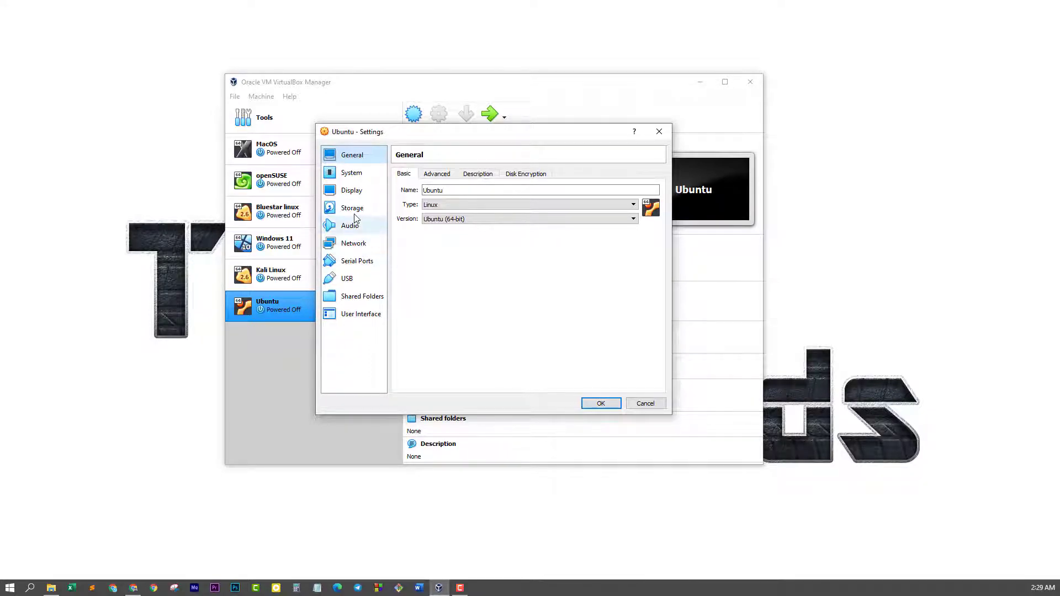
left_click(358, 192)
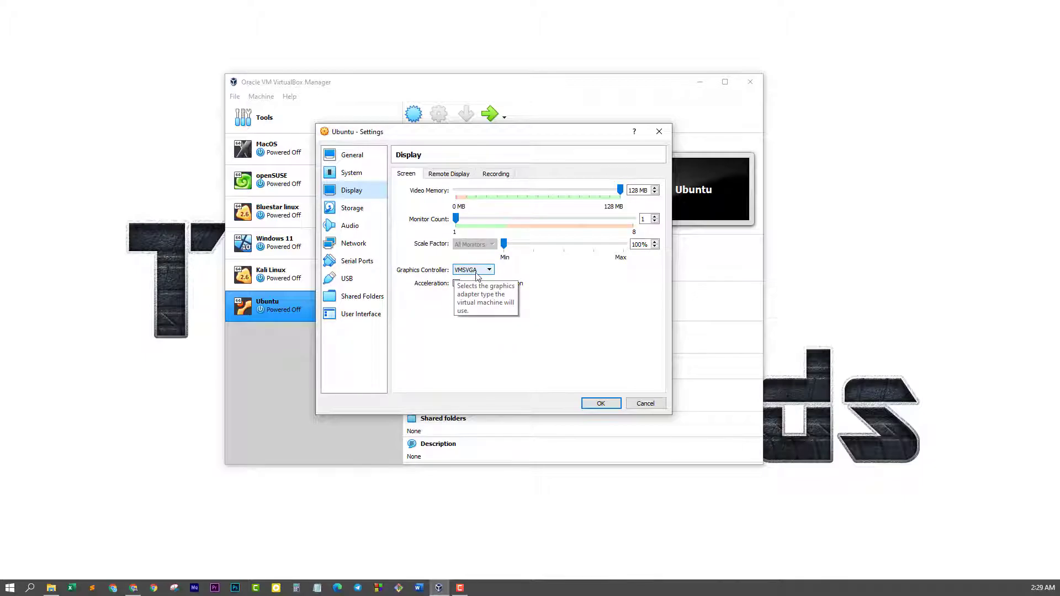
left_click(478, 273)
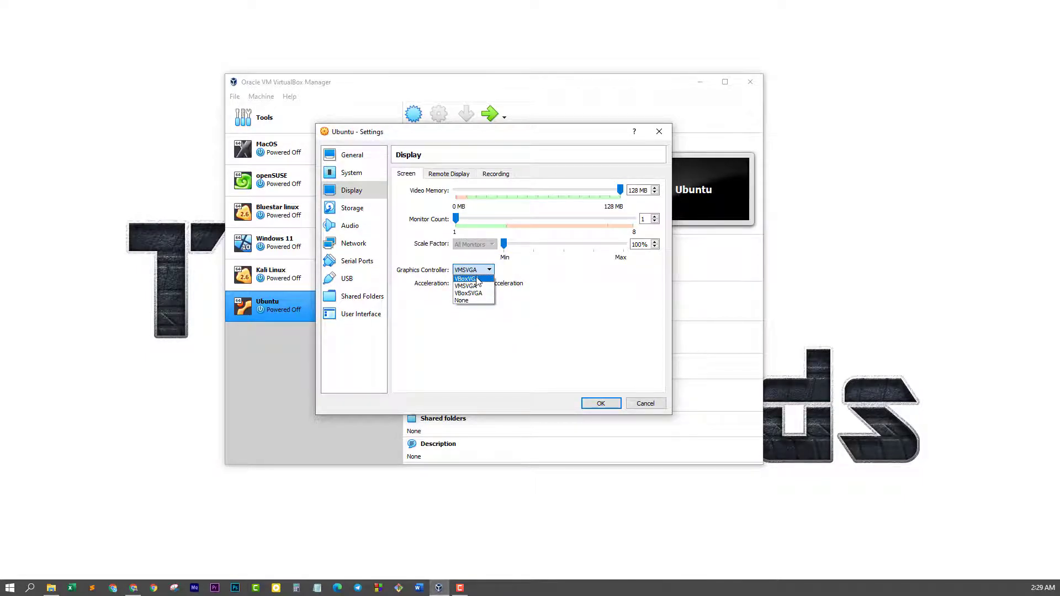
key("Escape")
key("Down")
left_click(489, 270)
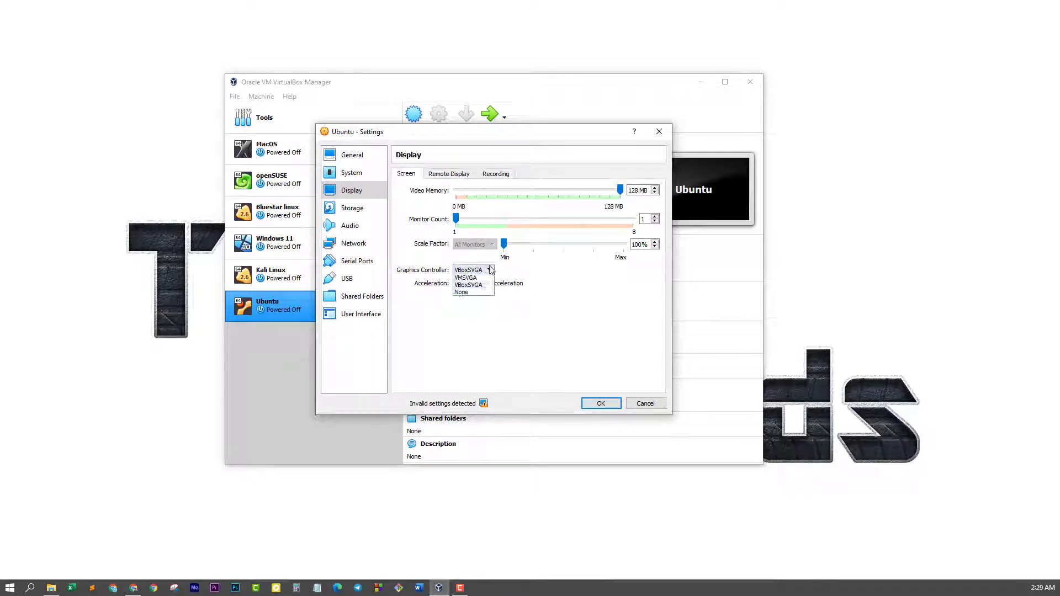
left_click(469, 277)
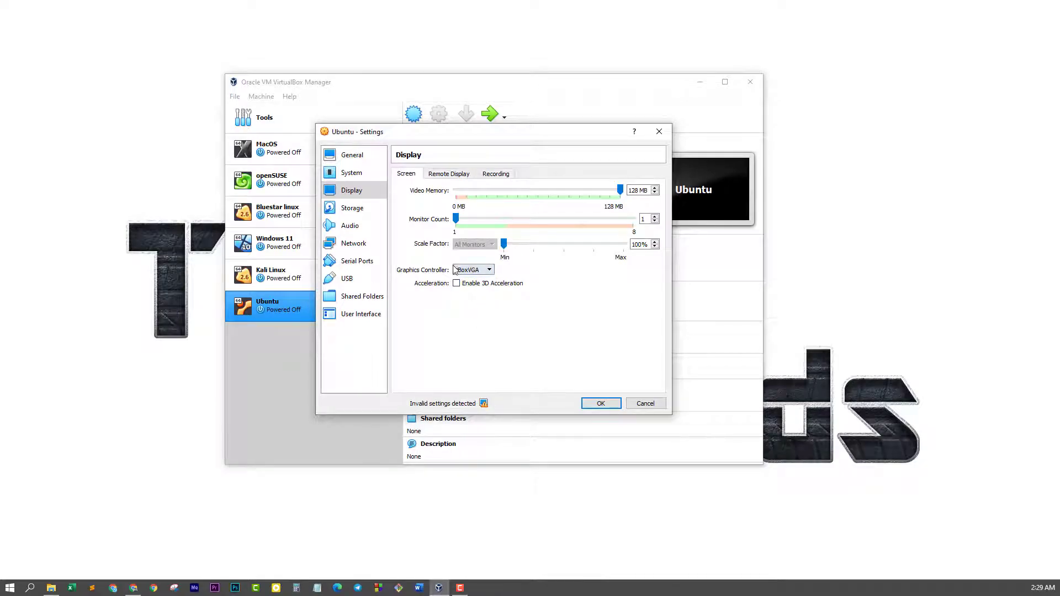
left_click(600, 403)
left_click(490, 127)
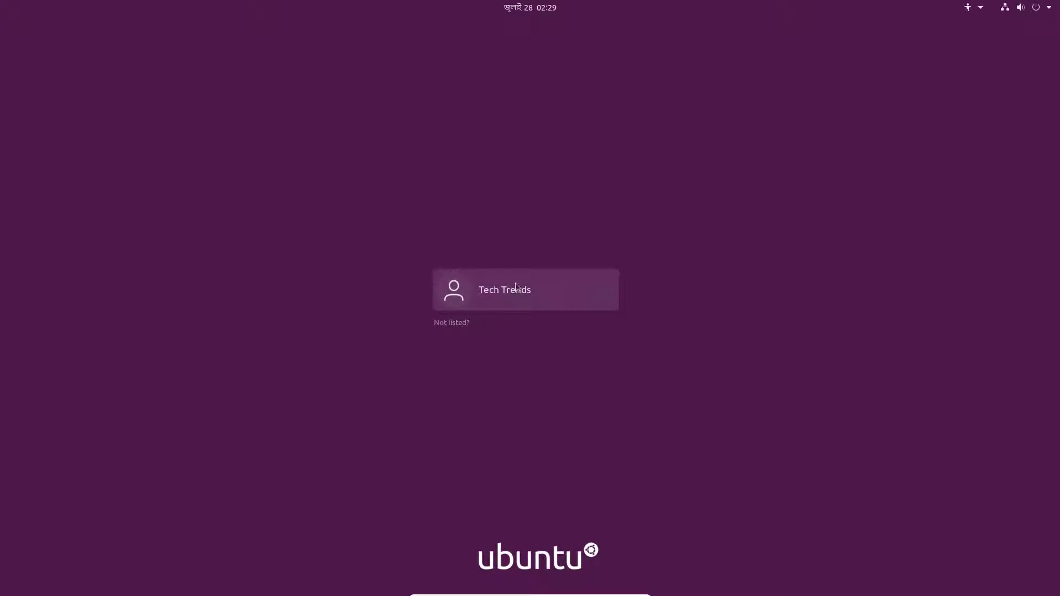
Select the user account on the Ubuntu login screen
left_click(517, 286)
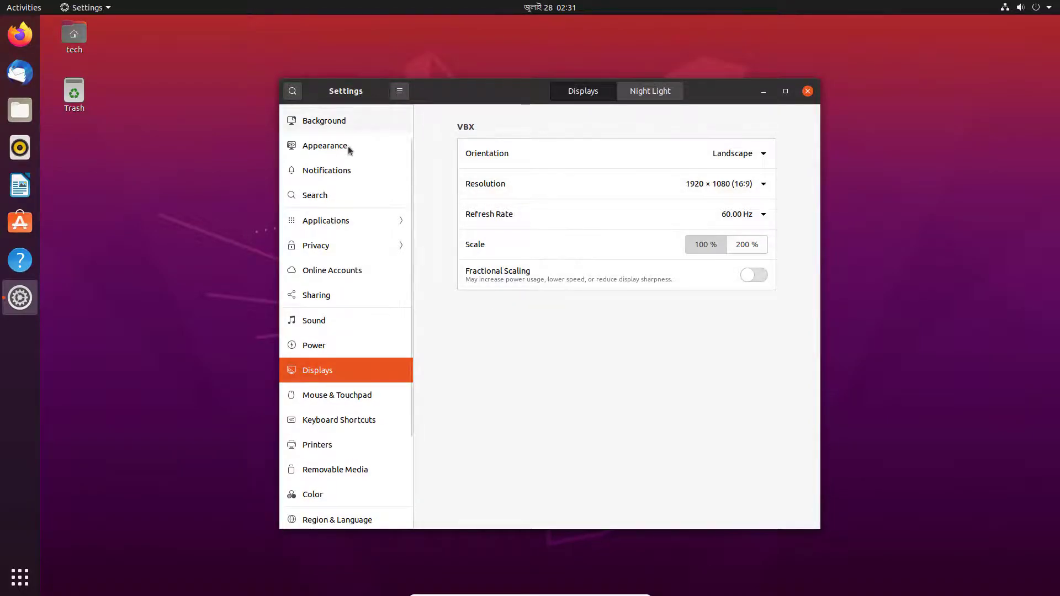
Browse the Background and Appearance pages in Settings, ending on Notifications
scroll(337, 187, "up", 2)
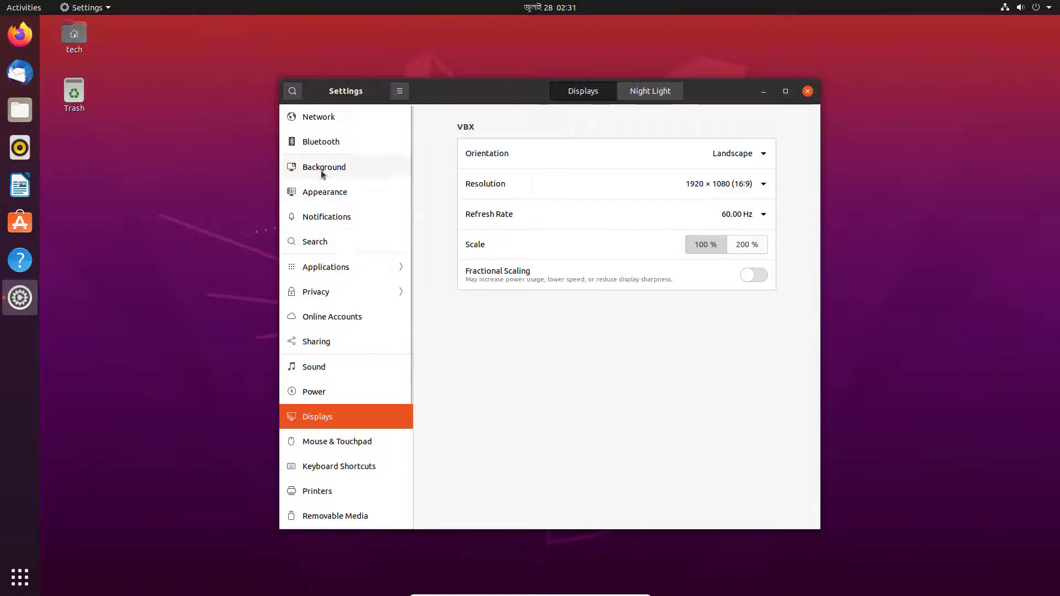
left_click(326, 176)
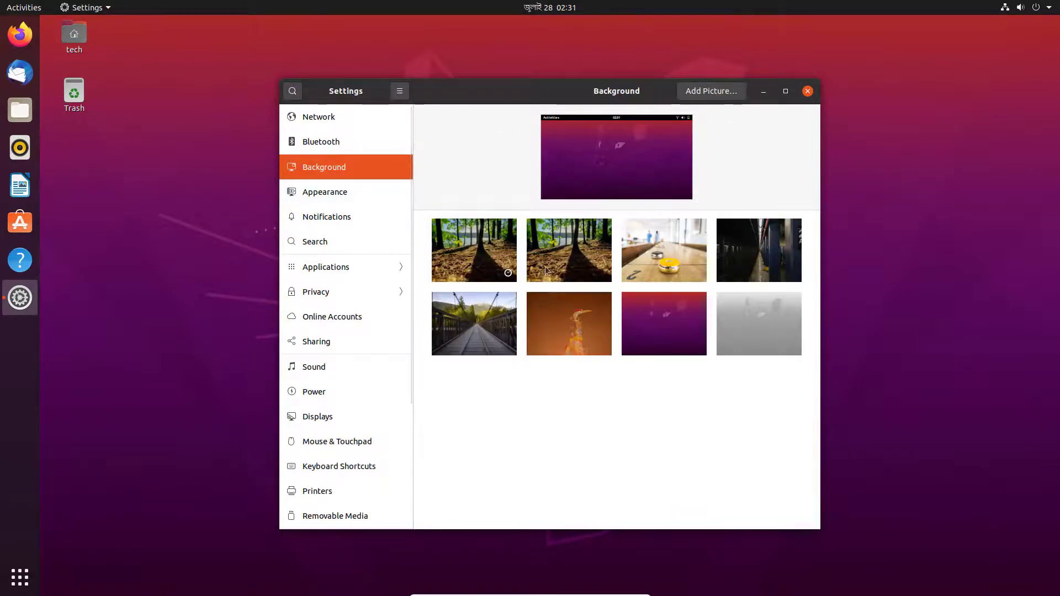
left_click(354, 191)
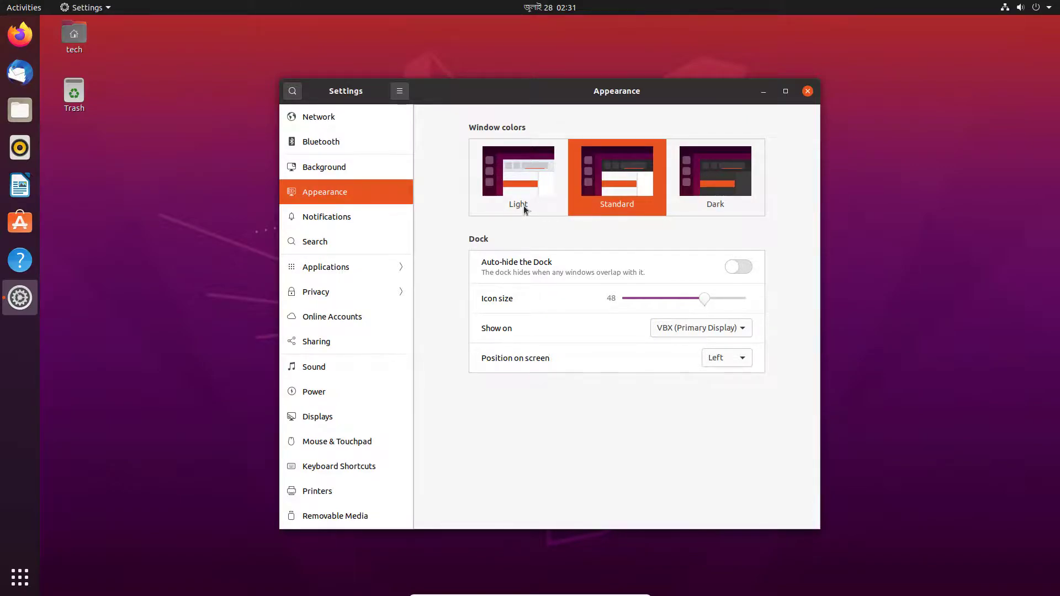
left_click(332, 217)
scroll(341, 218, "down", 5)
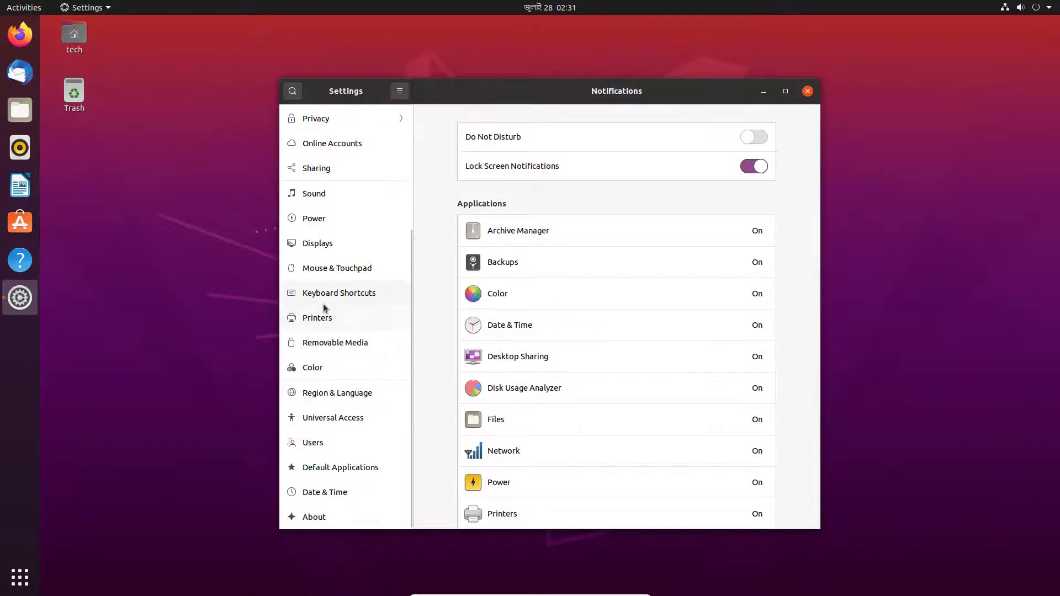
scroll(324, 302, "up", 3)
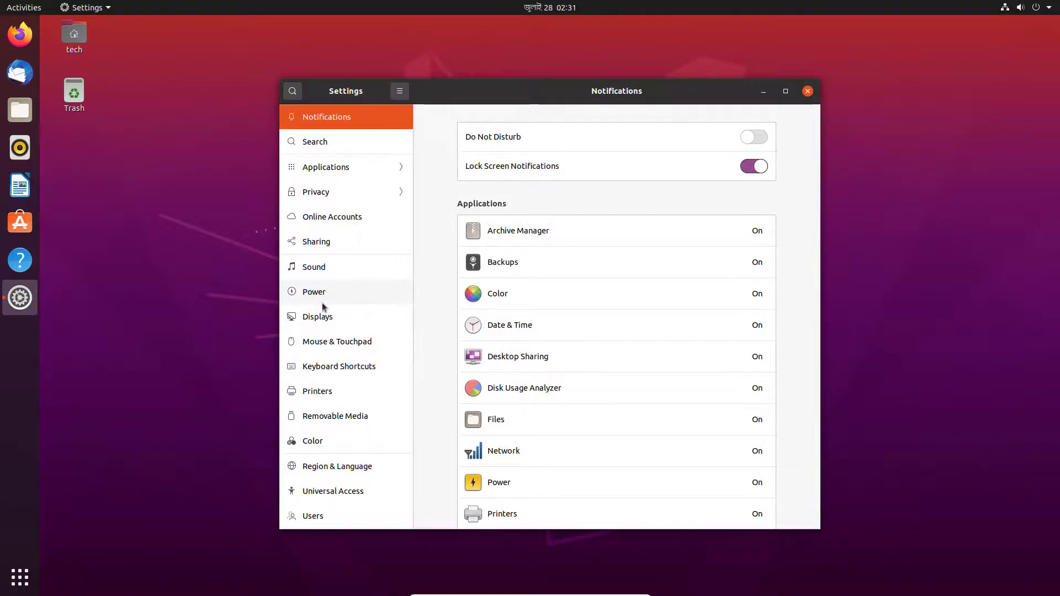